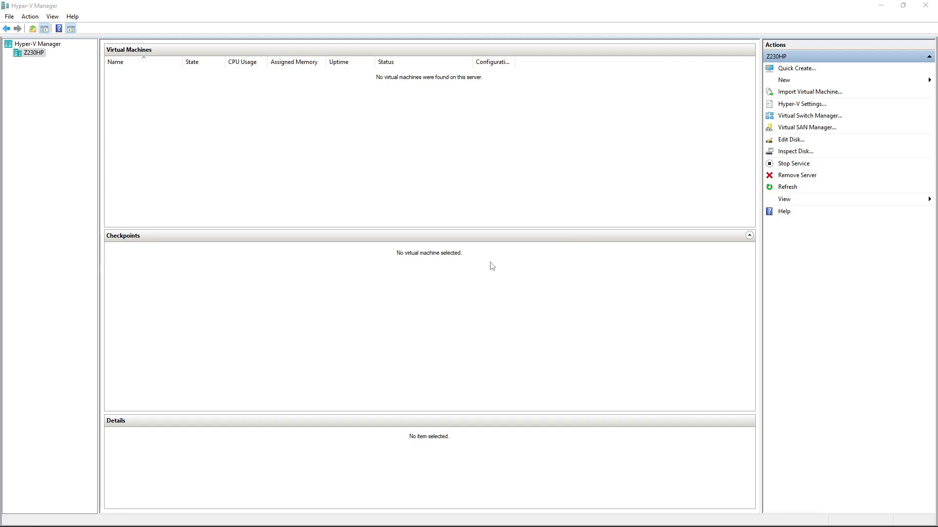
# Bring Chrome to the front and go to google.com
pyautogui.moveTo(530, 491)
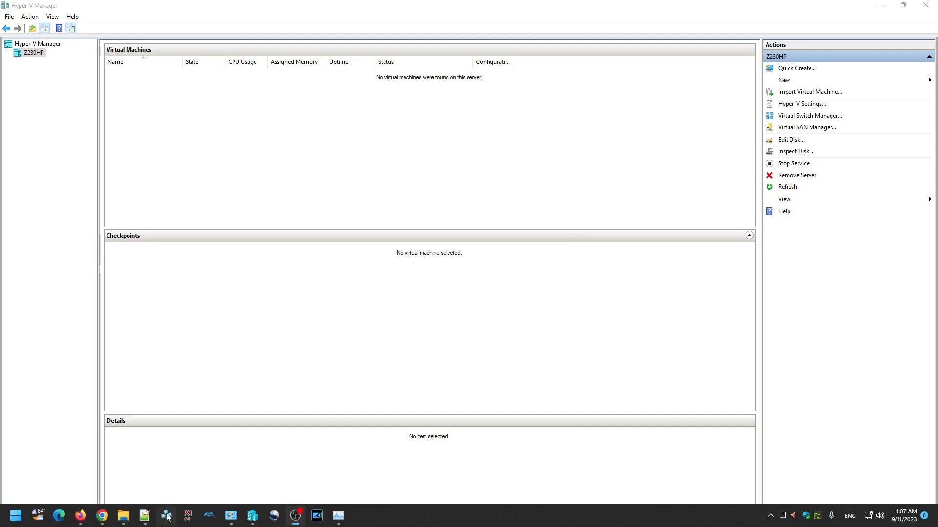
pyautogui.moveTo(102, 516)
pyautogui.click(119, 457)
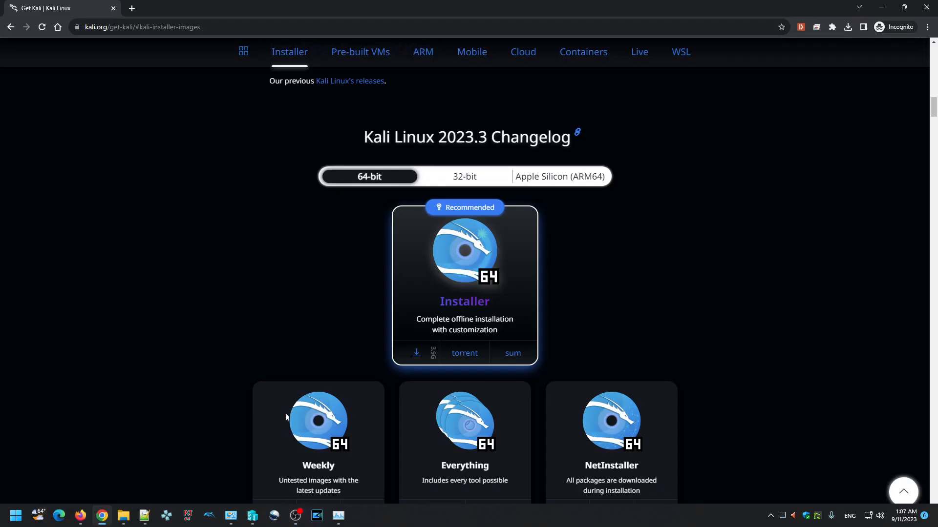
pyautogui.scroll(12, 497, 129)
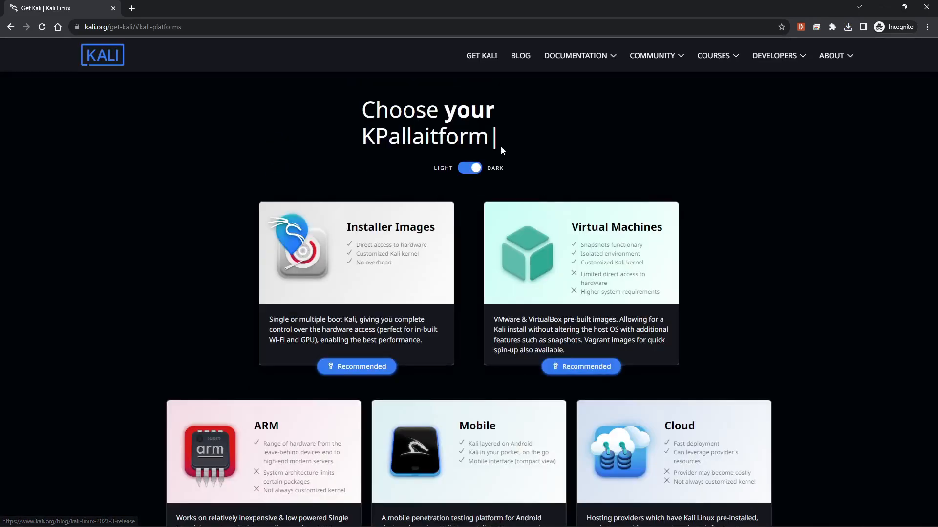
pyautogui.click(159, 29)
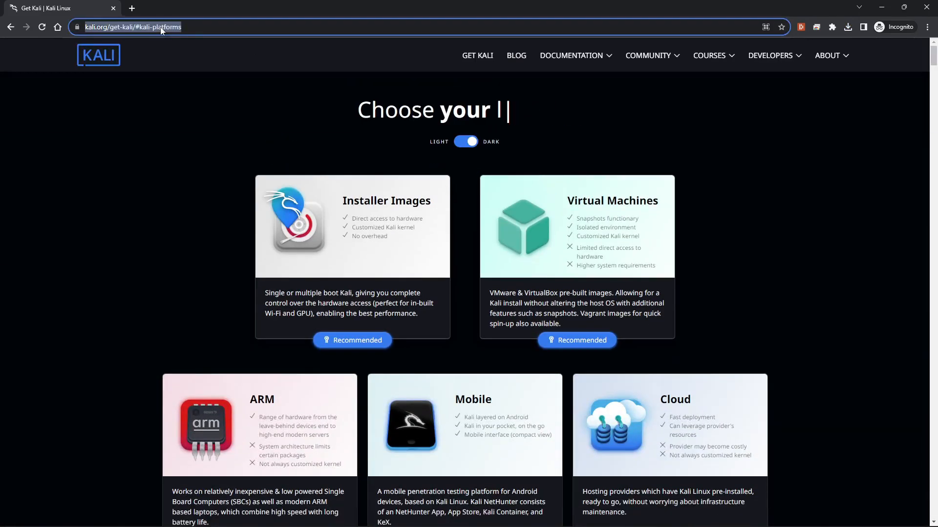
pyautogui.write('goog')
pyautogui.press('Return')
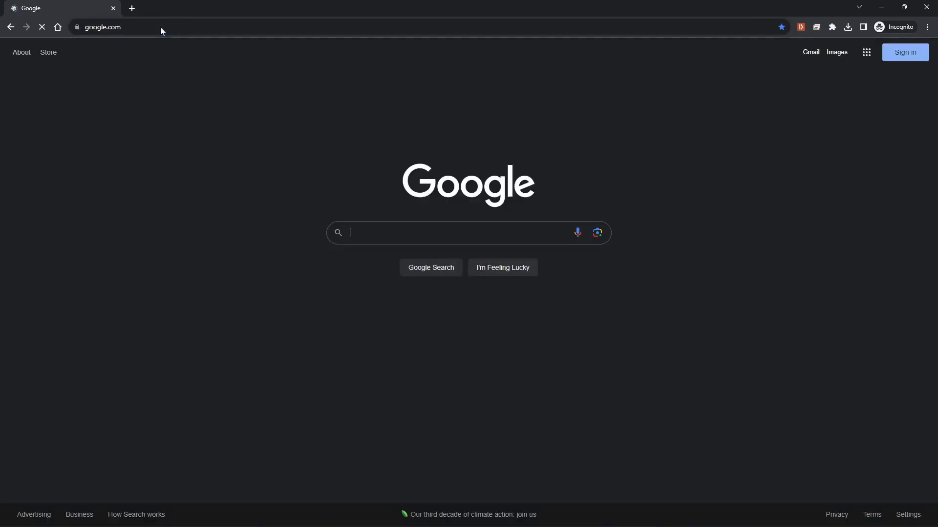
# Search for 'kali download' and open the Get Kali | Kali Linux result
pyautogui.write('ka')
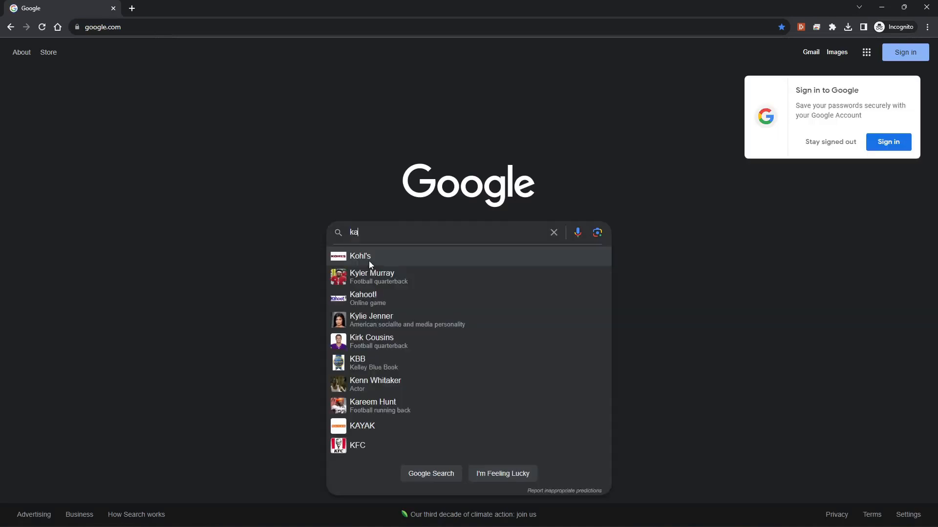
pyautogui.write('li download')
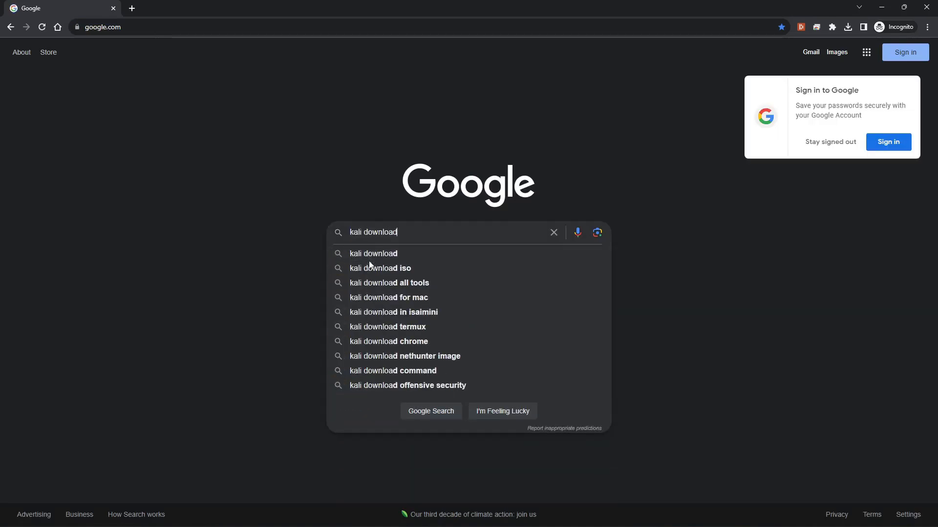
pyautogui.press('Return')
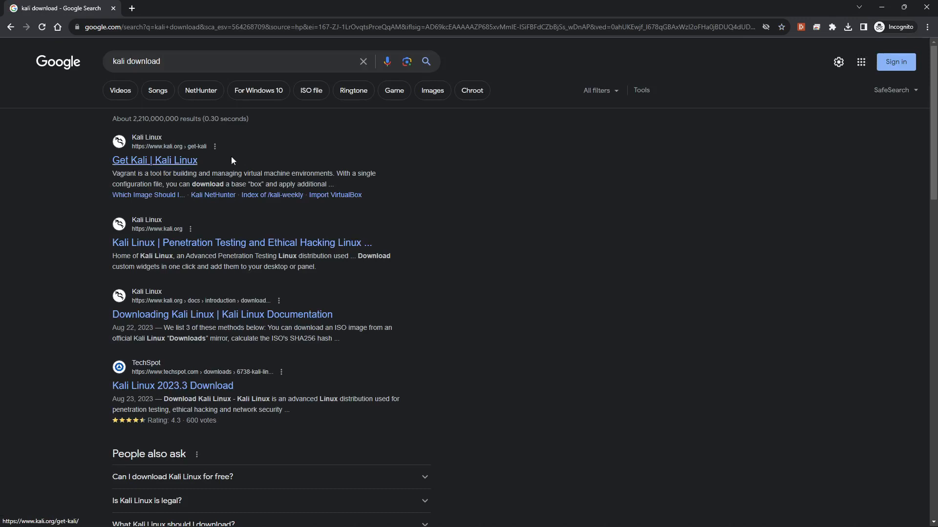
pyautogui.click(137, 164)
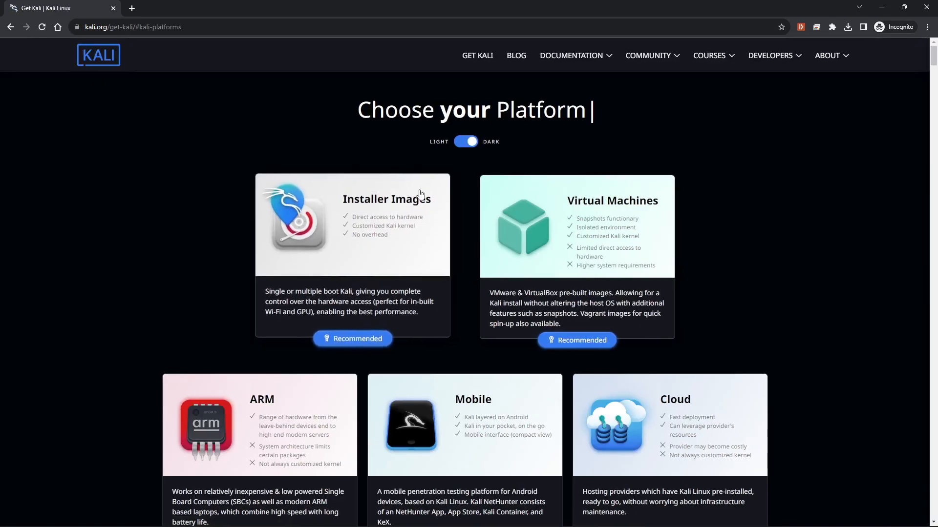
# Start the 64-bit Installer ISO download, dismiss the save prompt, and minimise Chrome
pyautogui.click(362, 333)
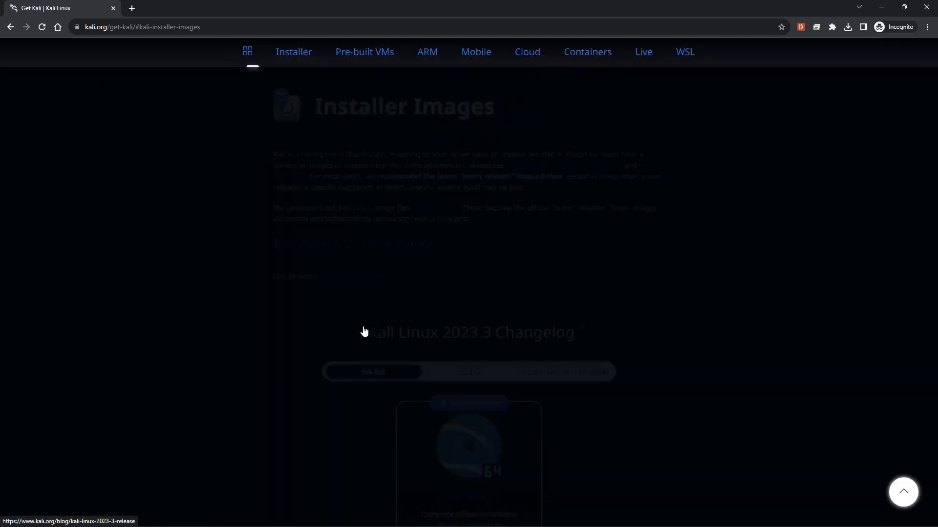
pyautogui.scroll(-2, 521, 388)
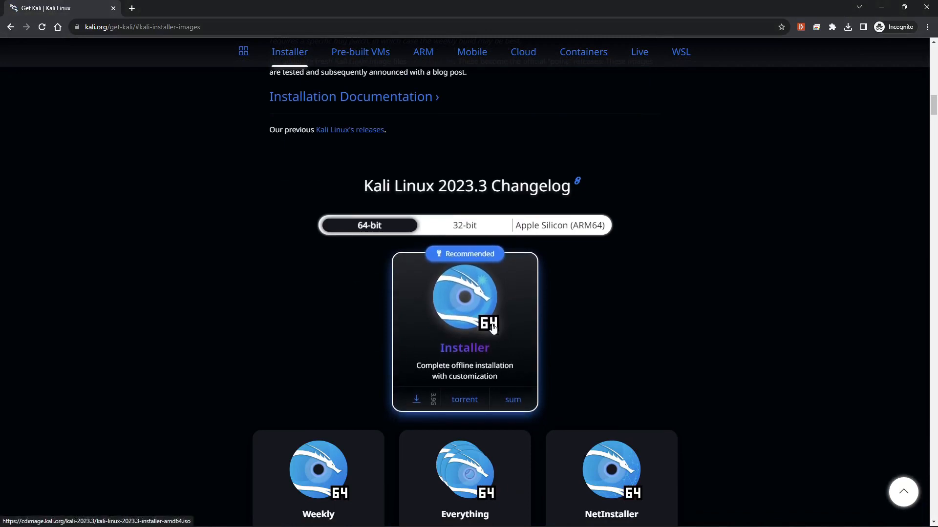
pyautogui.click(417, 405)
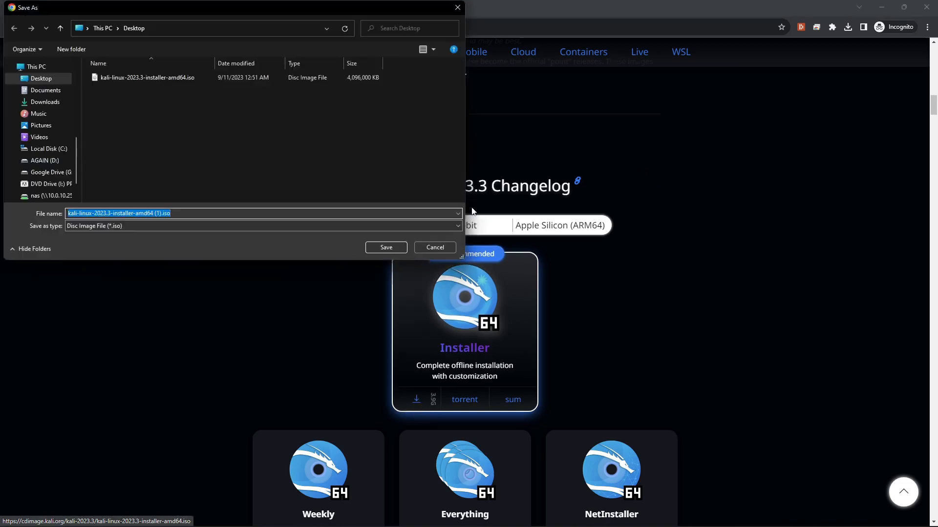
pyautogui.scroll(-1, 472, 210)
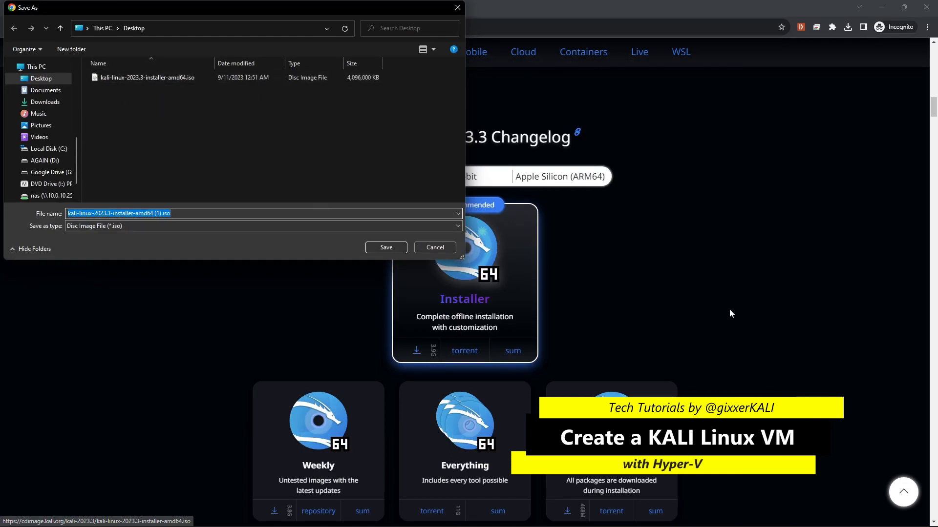
pyautogui.click(428, 249)
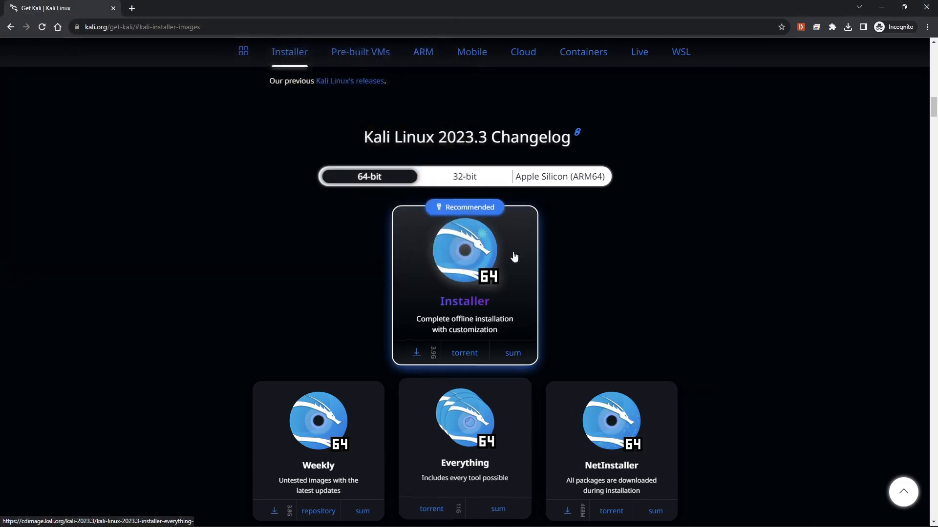
pyautogui.click(881, 7)
# Launch the New Virtual Machine Wizard from server Z230HP's New > Virtual Machine menu
pyautogui.click(303, 112)
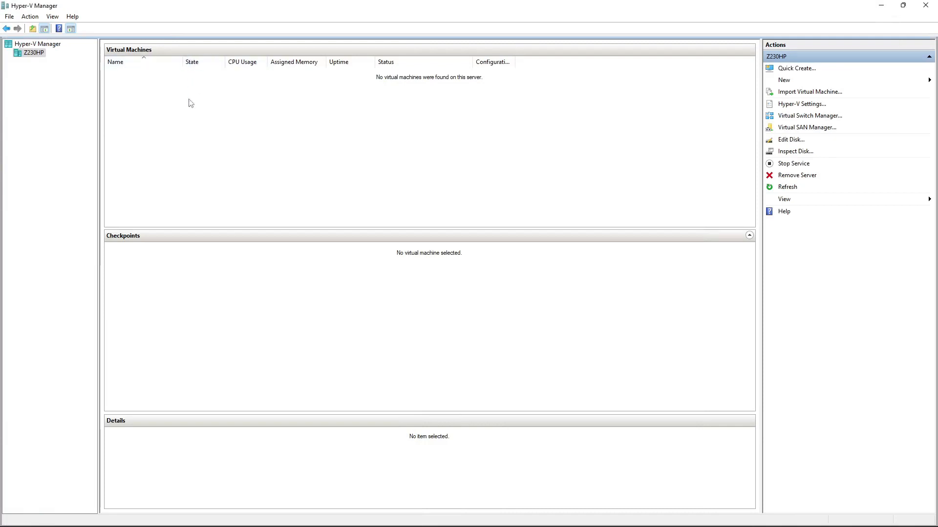
pyautogui.rightClick(147, 84)
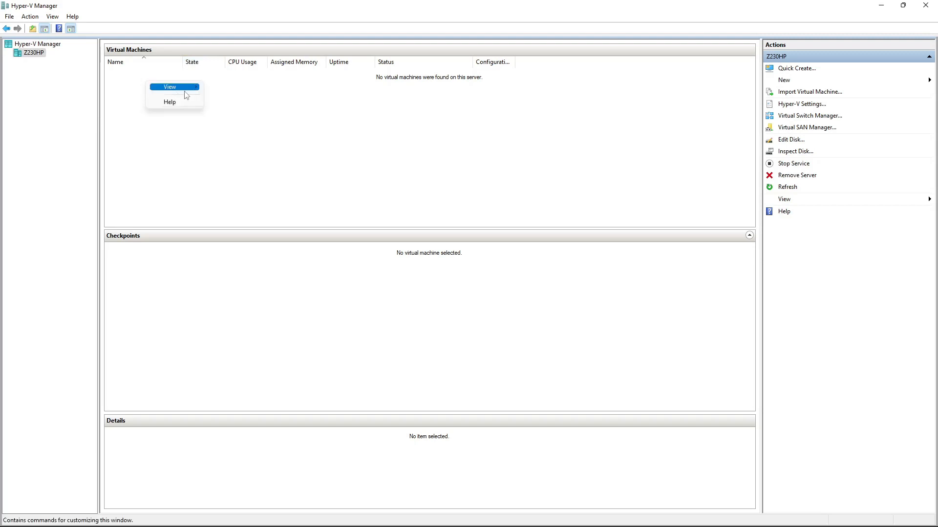
pyautogui.rightClick(43, 53)
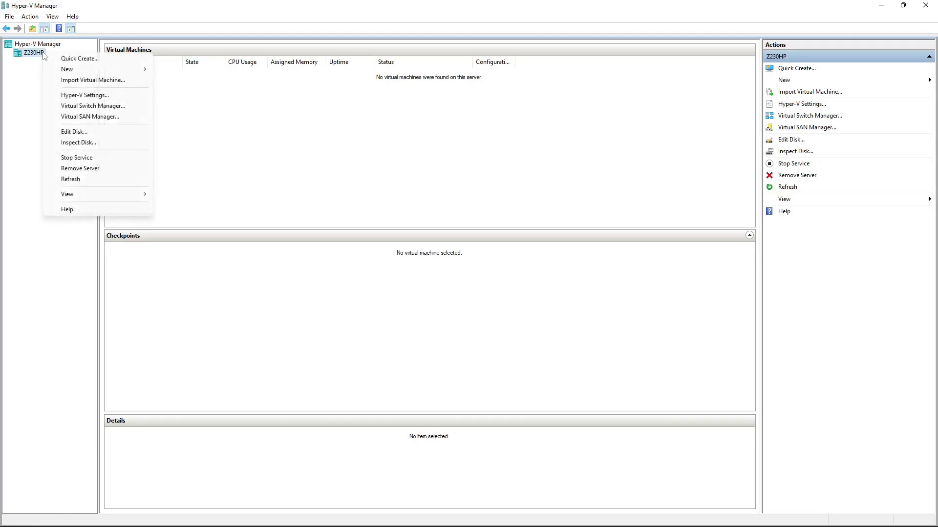
pyautogui.click(18, 50)
pyautogui.rightClick(38, 55)
pyautogui.moveTo(84, 79)
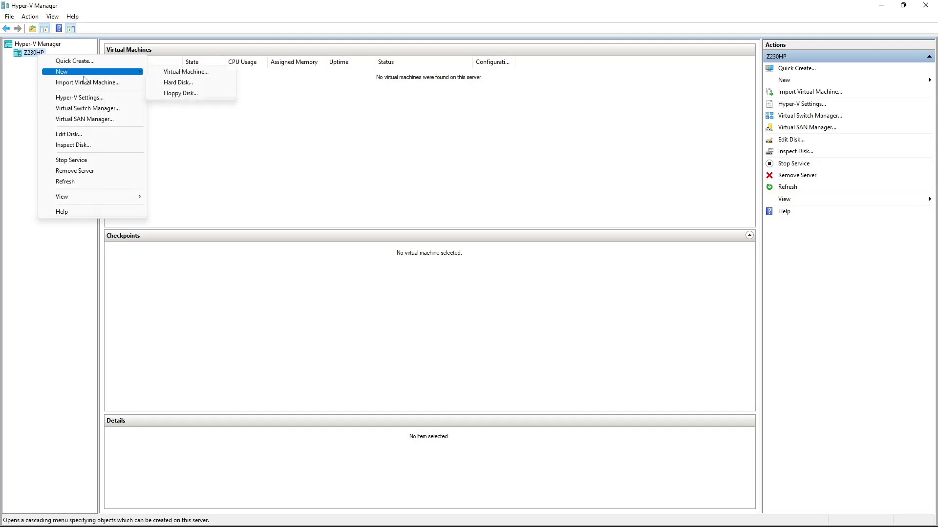
pyautogui.click(170, 74)
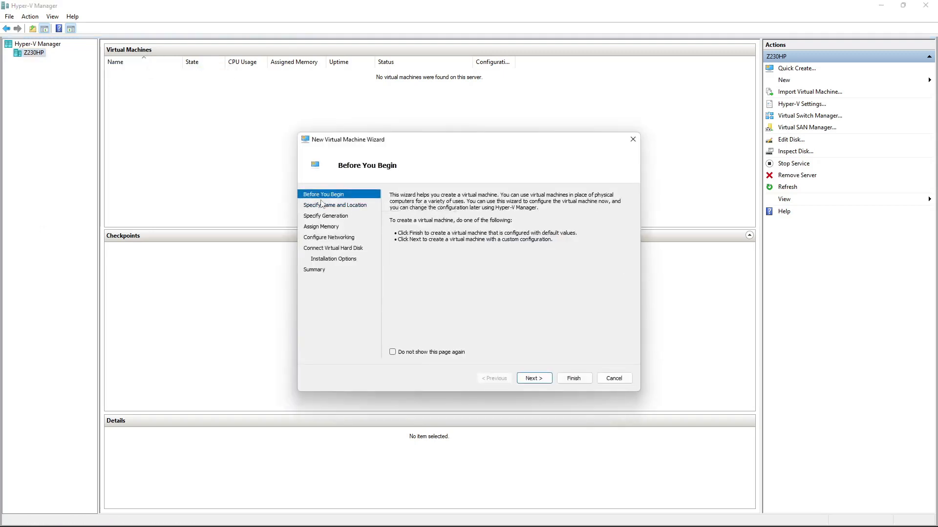
# Name the machine kali-linux-001, choose Generation 2, and keep the default storage location
pyautogui.click(534, 379)
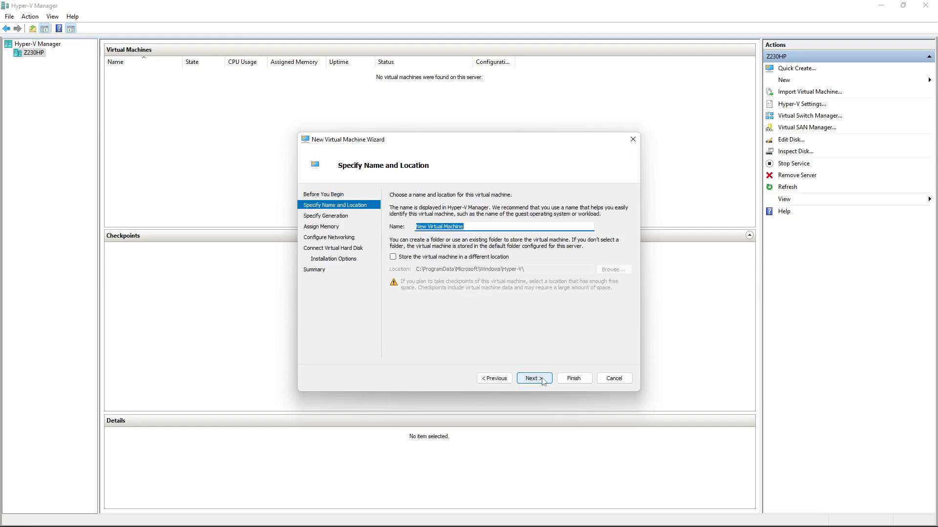
pyautogui.write('kali-linux-001')
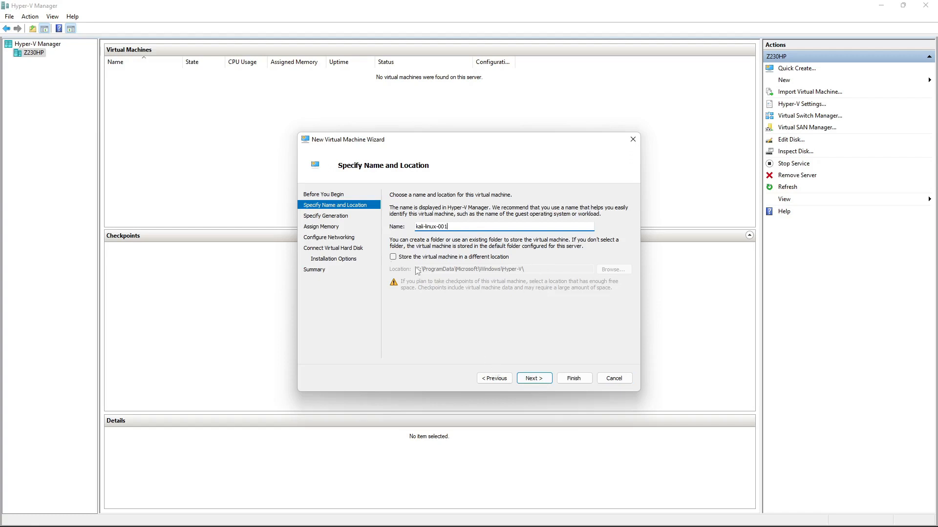
pyautogui.click(543, 379)
pyautogui.click(414, 235)
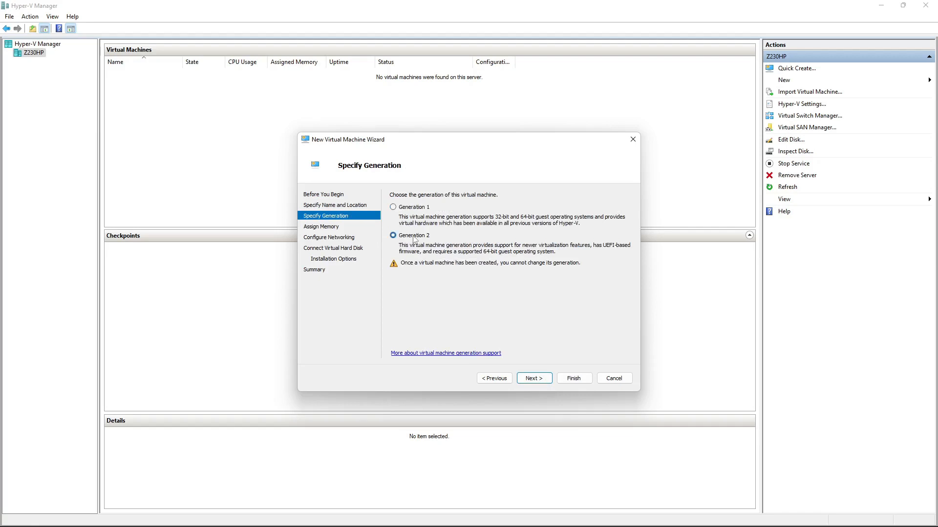
pyautogui.click(335, 205)
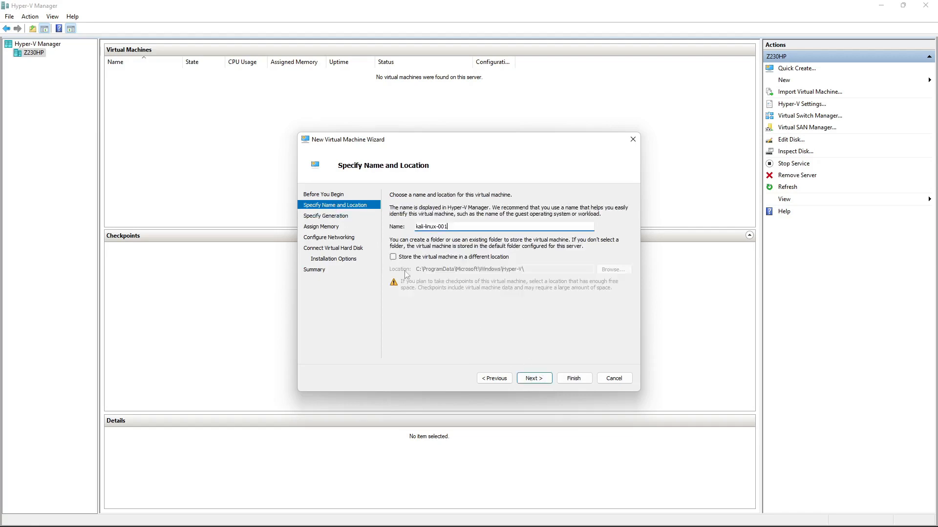
pyautogui.click(535, 384)
pyautogui.click(319, 205)
pyautogui.click(394, 258)
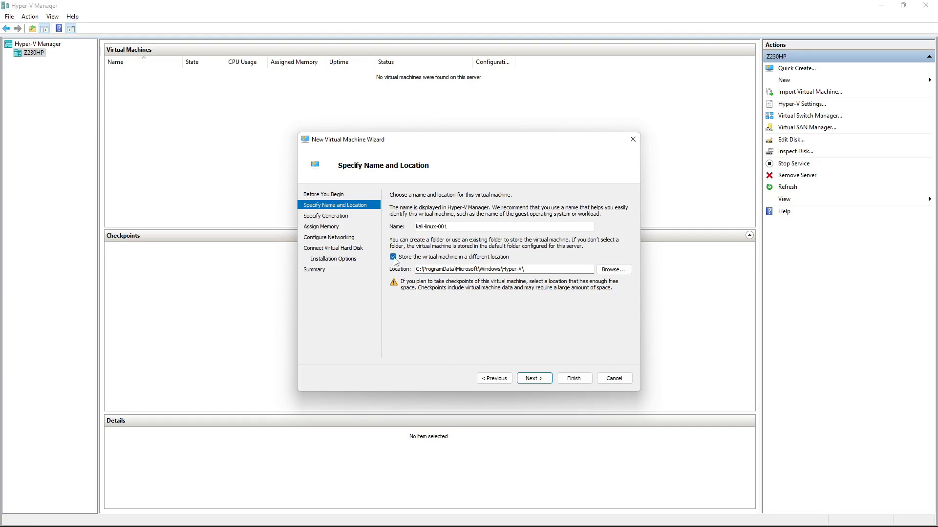
pyautogui.click(393, 257)
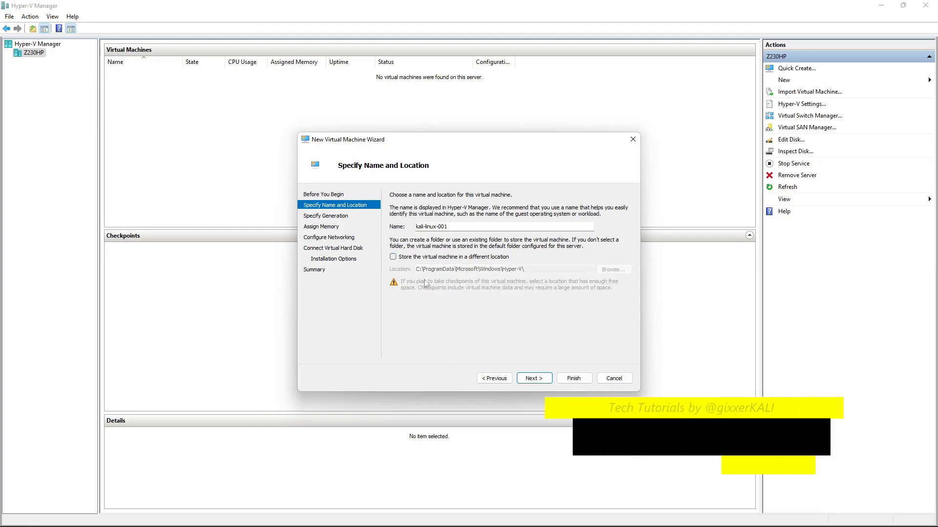
pyautogui.click(534, 379)
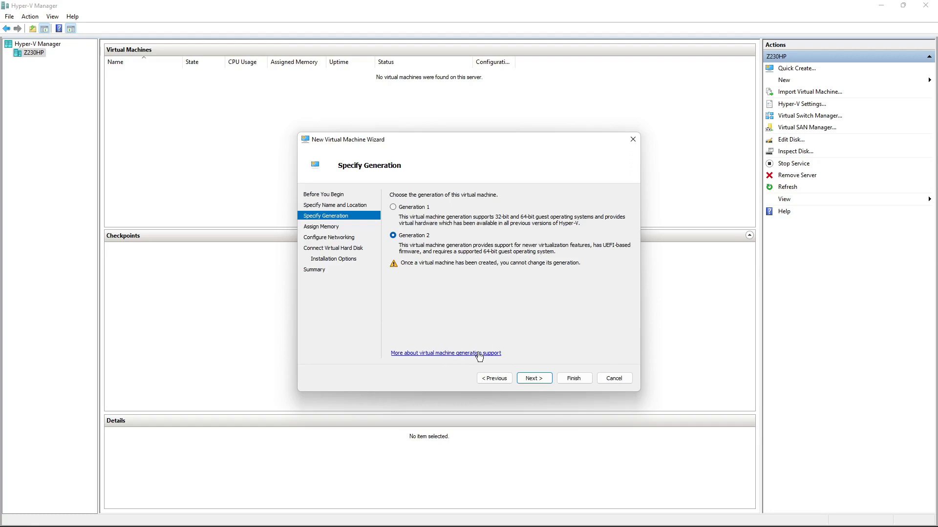
# Enter 4096 MB as the startup memory on the Assign Memory page
pyautogui.click(532, 379)
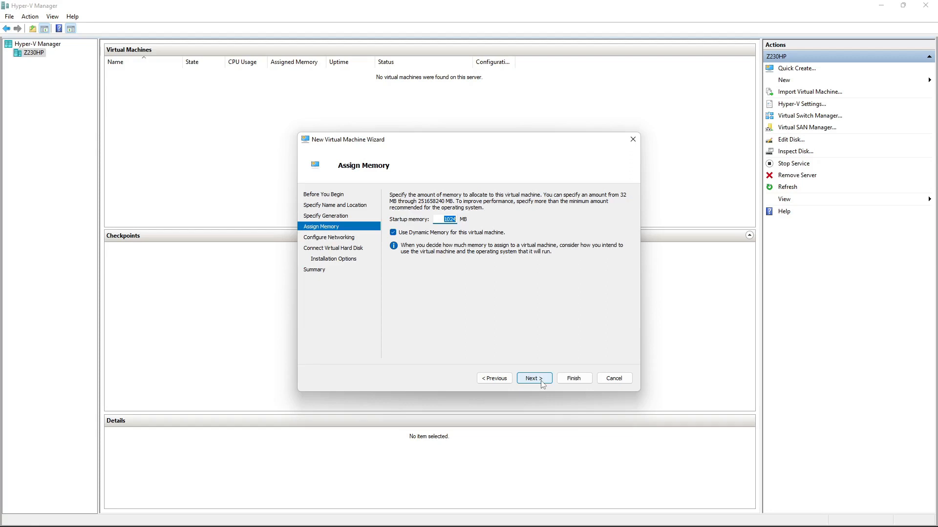
pyautogui.write('4096')
# Connect the virtual machine's network to the Default Switch
pyautogui.click(537, 380)
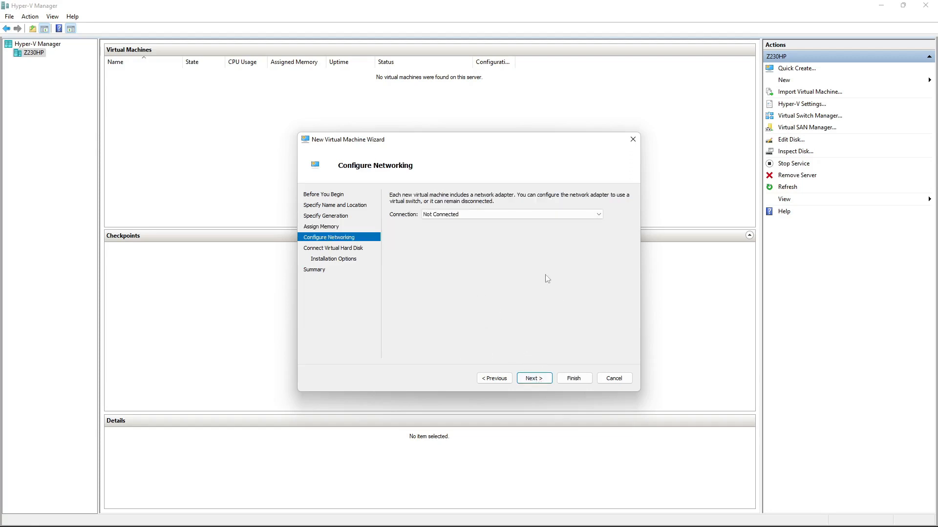
pyautogui.click(486, 216)
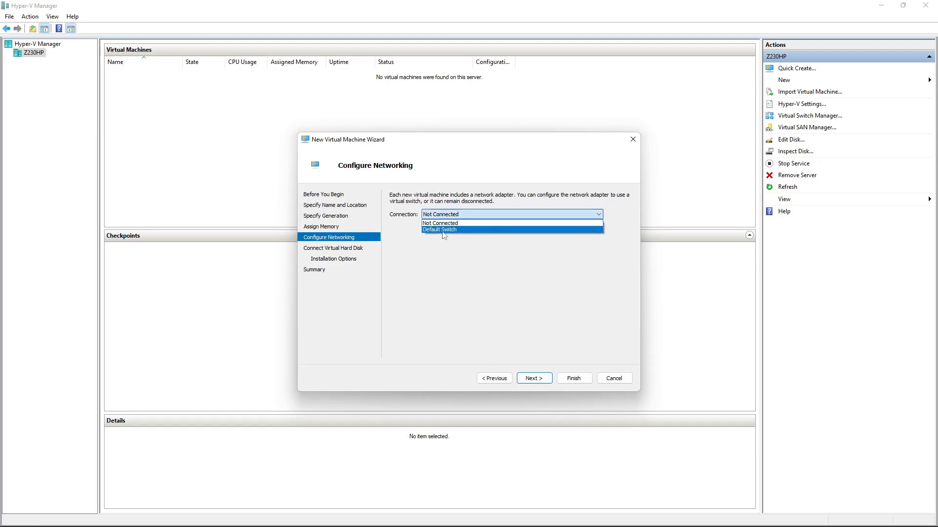
pyautogui.click(488, 233)
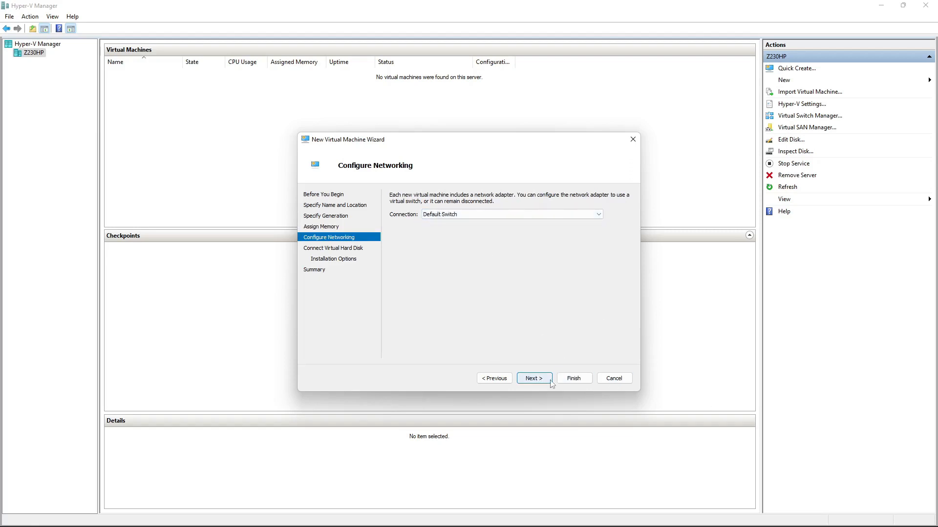
# Set the new virtual hard disk size to 30 GB
pyautogui.click(534, 379)
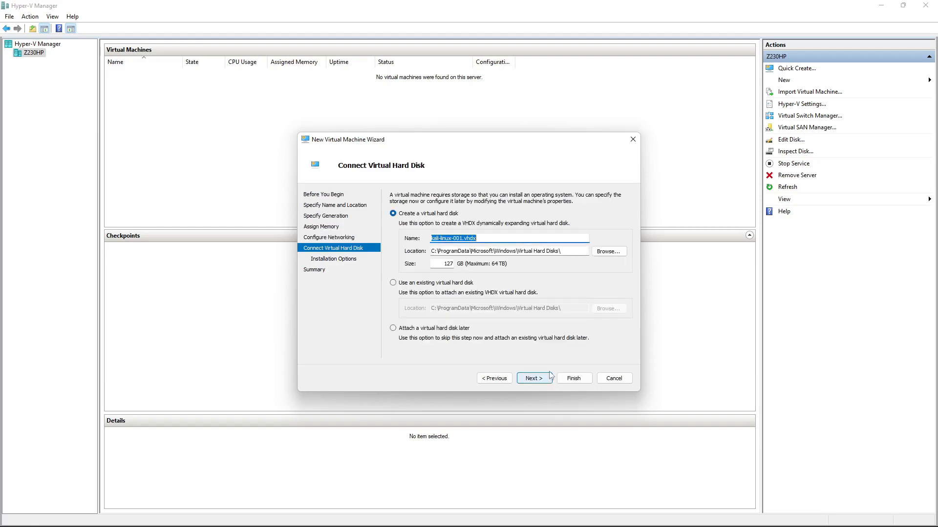
pyautogui.doubleClick(448, 264)
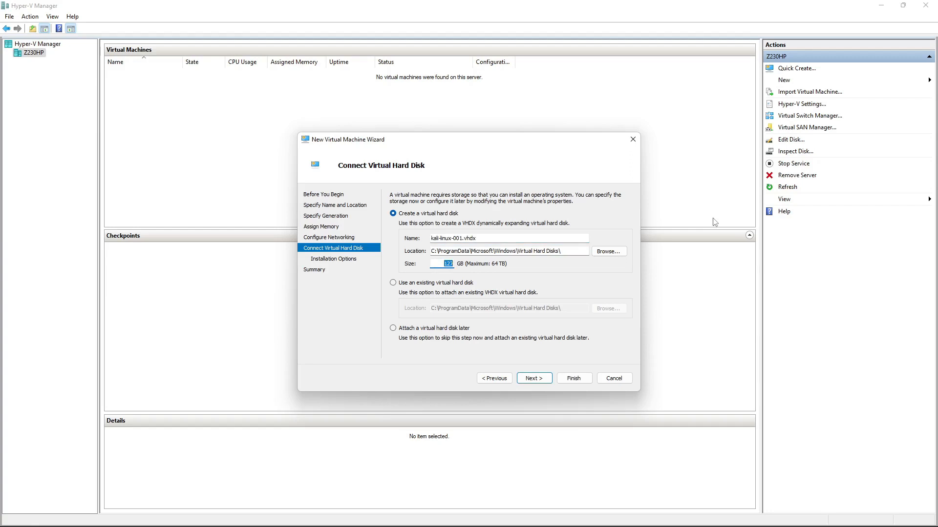
pyautogui.write('3')
pyautogui.doubleClick(450, 264)
pyautogui.click(527, 380)
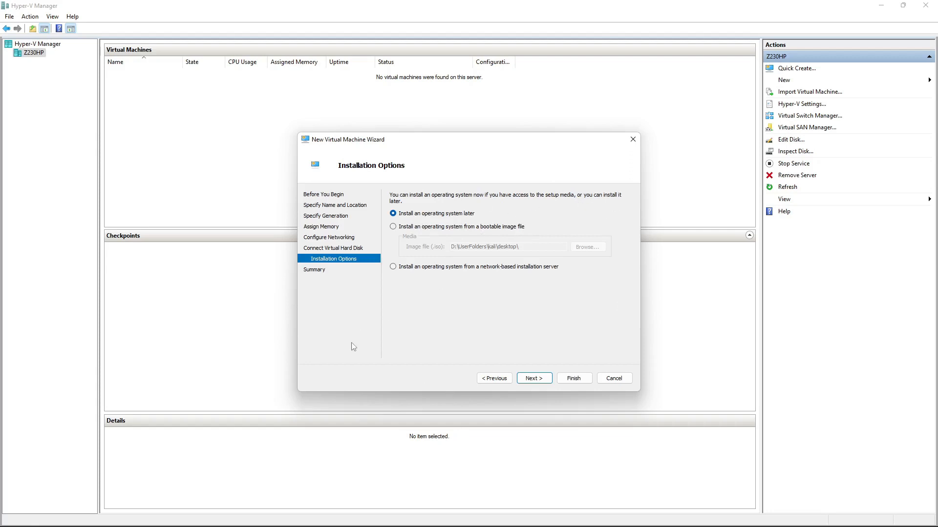
# Use kali-linux-2023.3-installer-amd64.iso as the bootable image and finish creating kali-linux-001
pyautogui.click(432, 266)
pyautogui.click(489, 229)
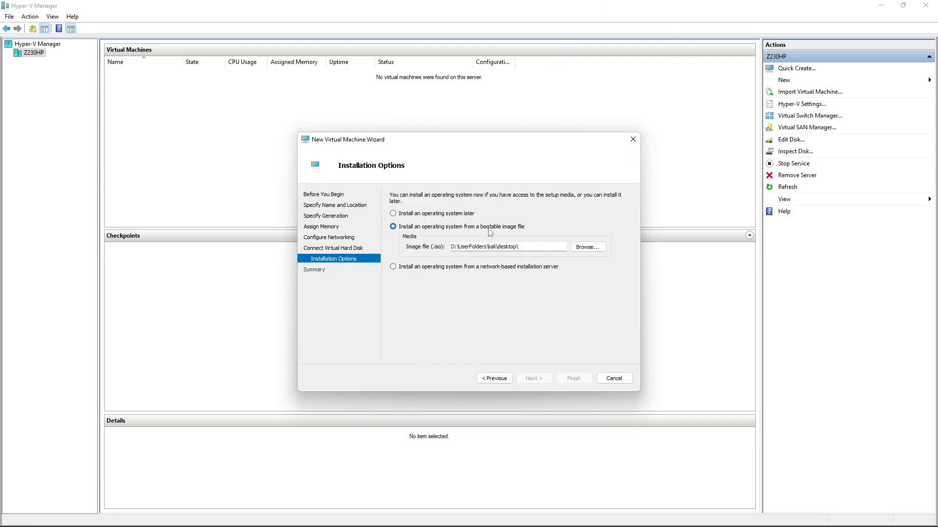
pyautogui.click(603, 248)
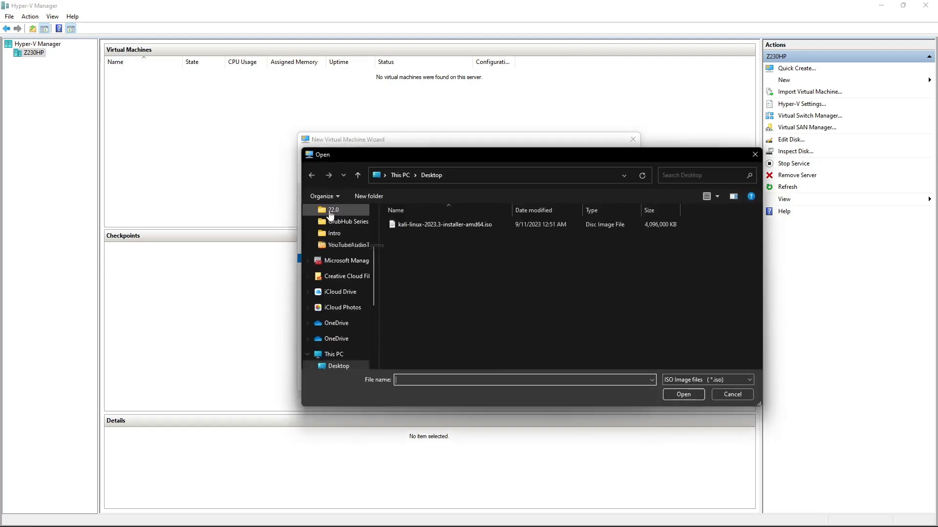
pyautogui.doubleClick(430, 224)
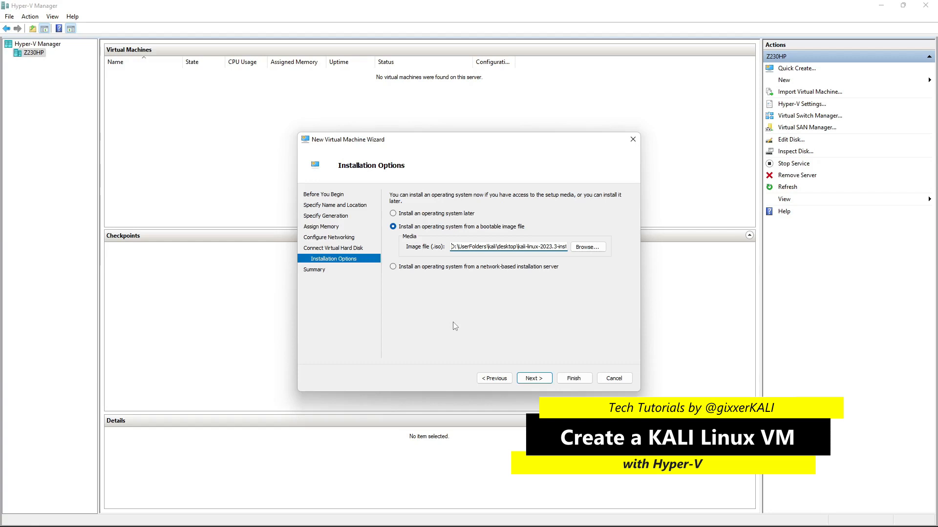
pyautogui.click(533, 379)
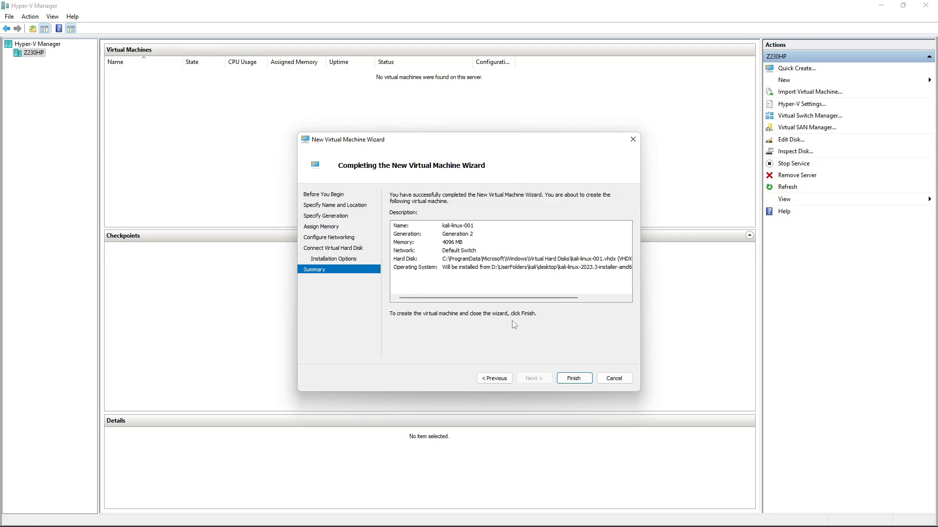
pyautogui.click(572, 380)
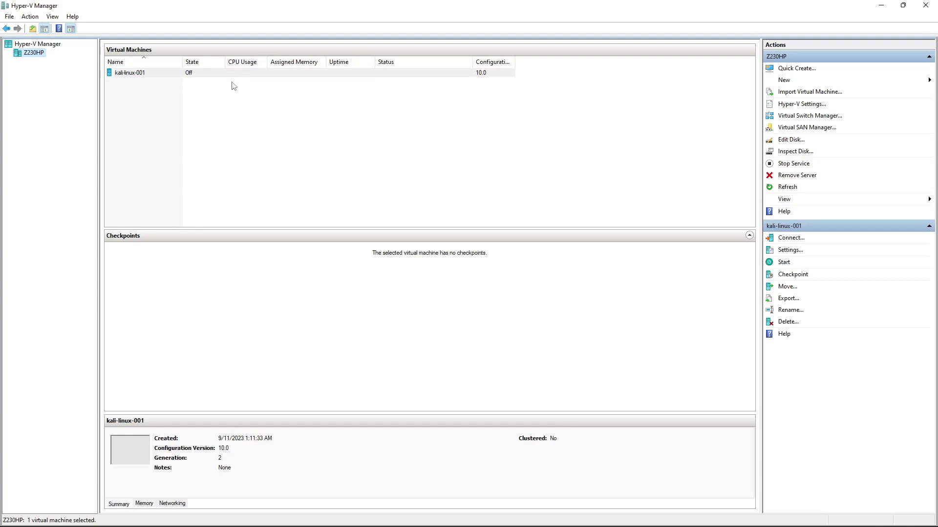
# Open kali-linux-001's connection window, start the machine, then turn it off and confirm
pyautogui.doubleClick(206, 73)
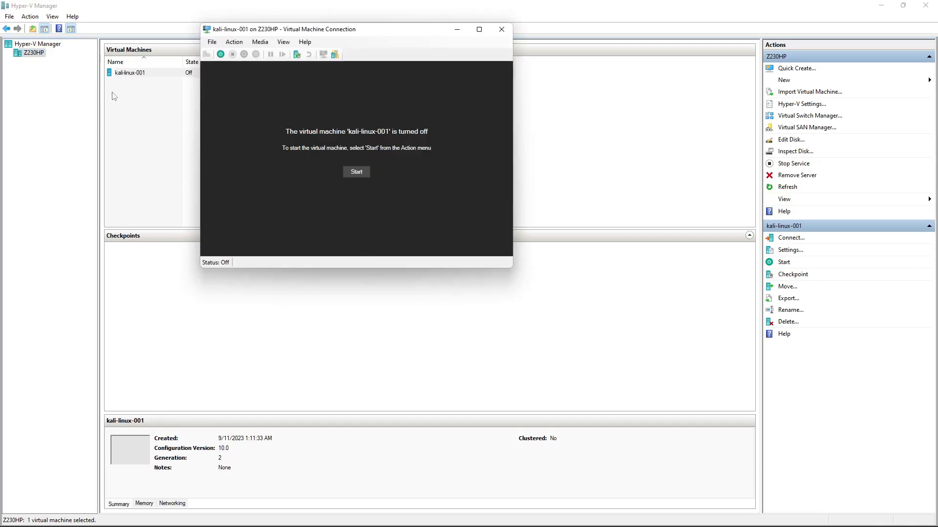
pyautogui.moveTo(363, 35); pyautogui.dragTo(460, 106)
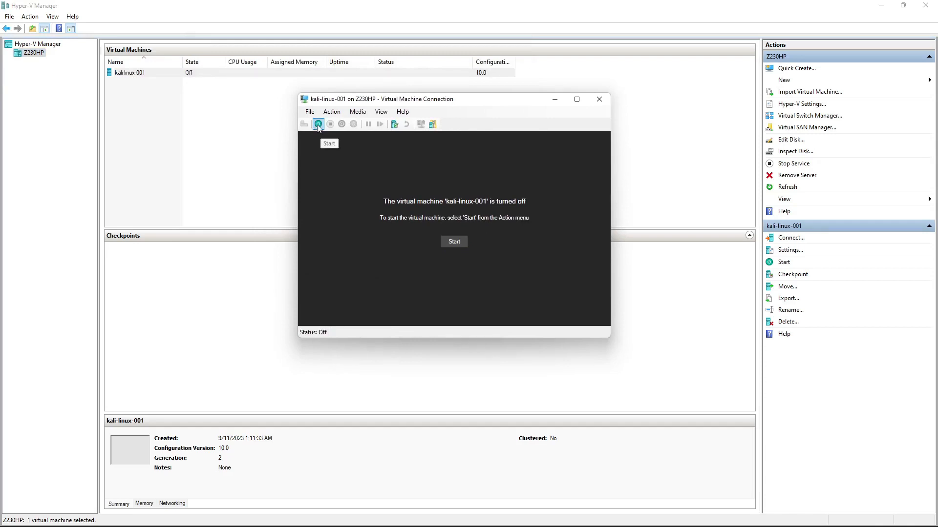
pyautogui.click(455, 243)
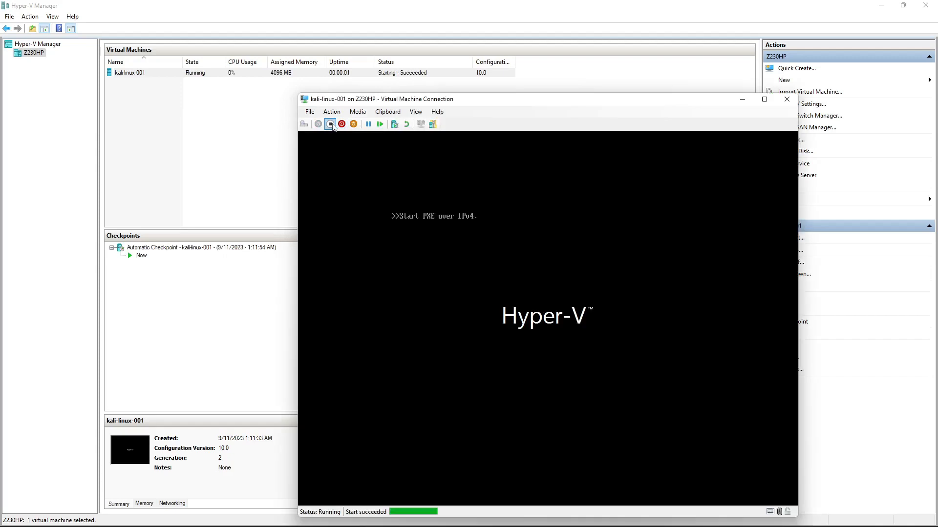
pyautogui.click(331, 124)
pyautogui.click(572, 325)
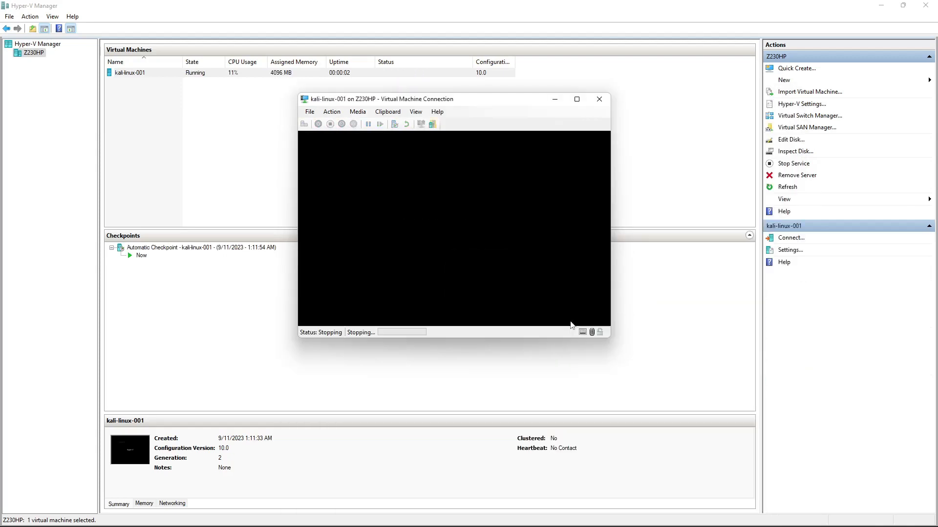
pyautogui.click(311, 113)
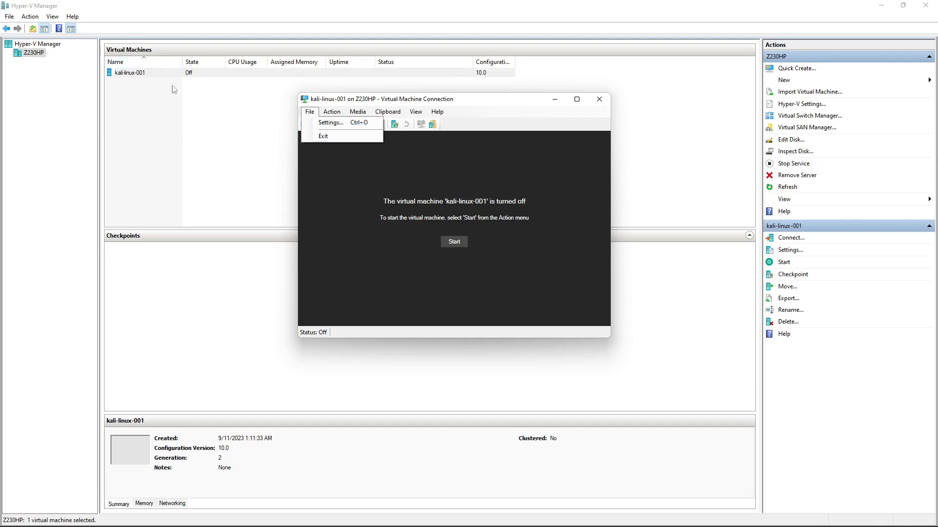
# Uncheck Enable Secure Boot in kali-linux-001's Security settings, apply, and close with OK
pyautogui.click(335, 125)
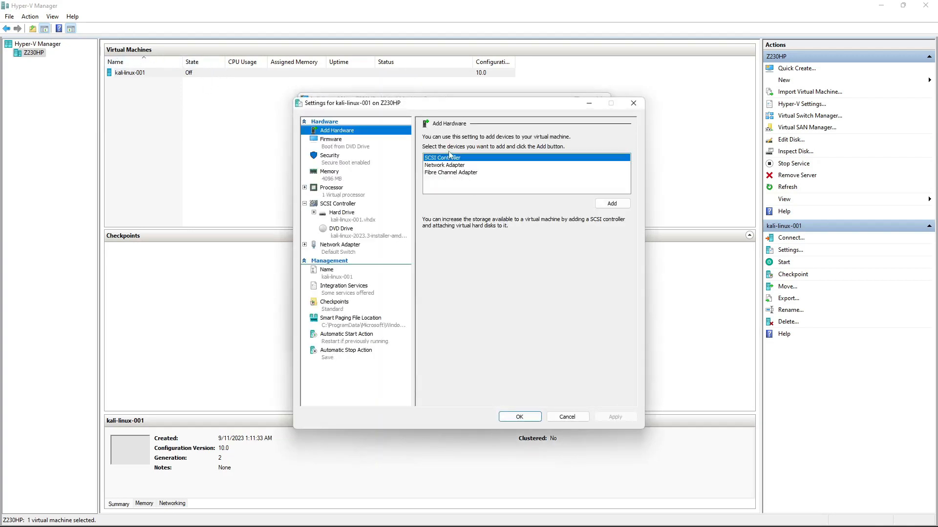
pyautogui.click(352, 165)
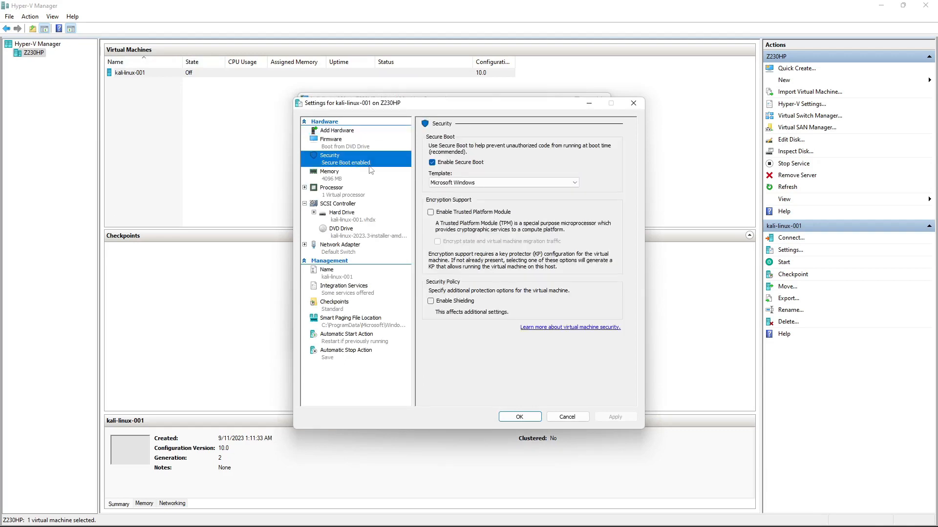
pyautogui.click(432, 163)
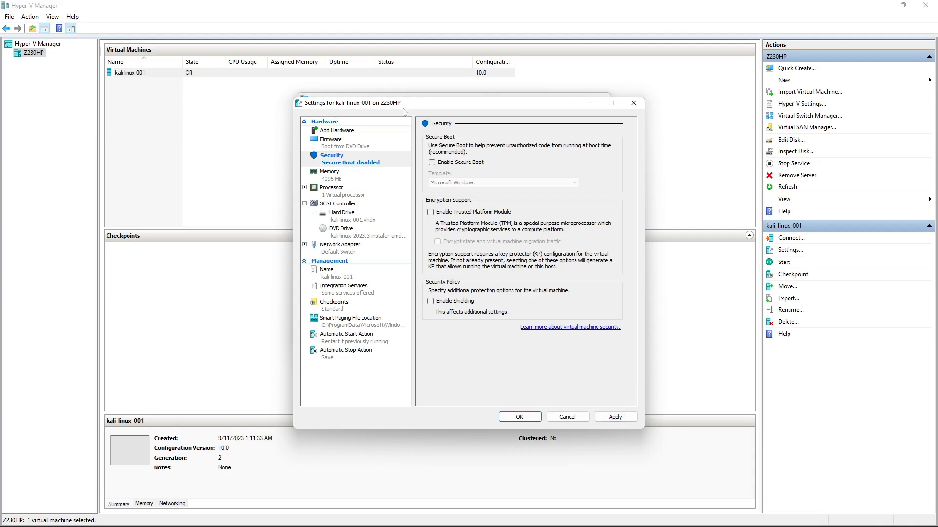
pyautogui.click(615, 416)
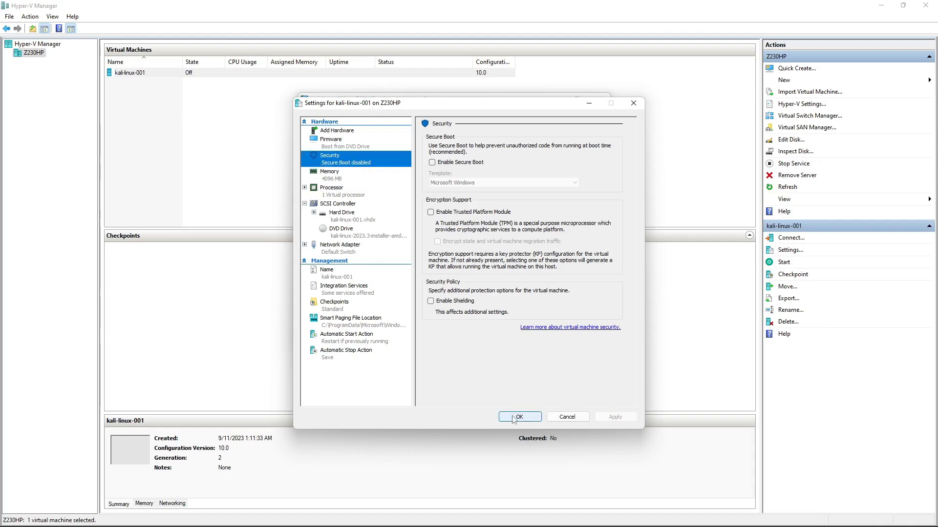
pyautogui.click(519, 417)
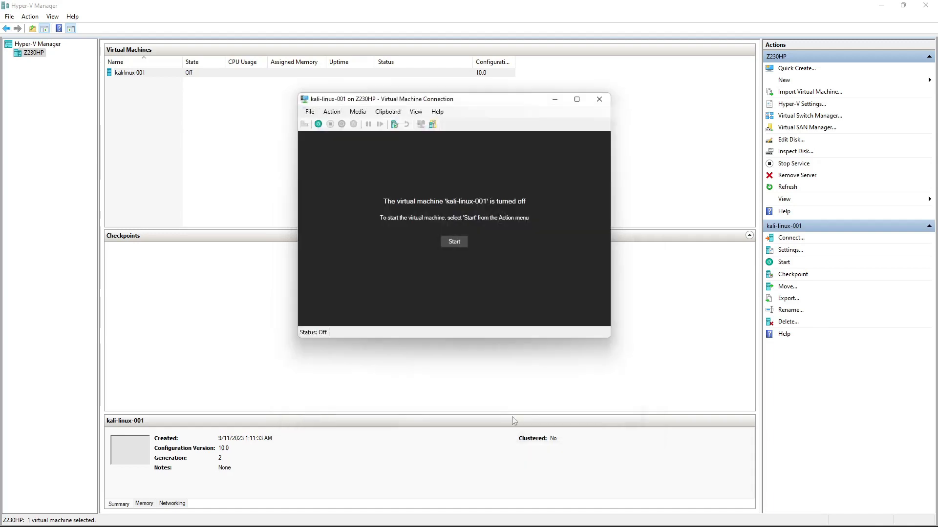
# Start kali-linux-001 and move its connection window up and to the left
pyautogui.click(454, 242)
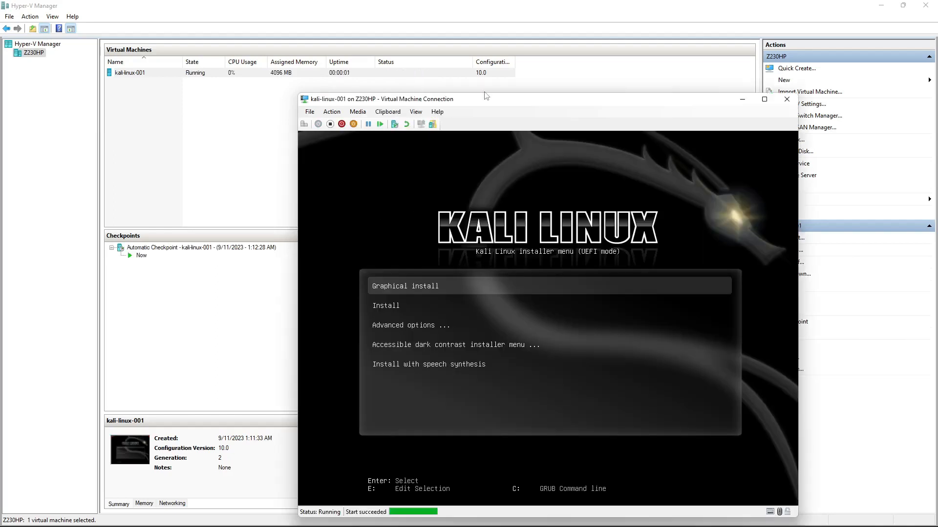
pyautogui.moveTo(499, 102); pyautogui.dragTo(441, 49)
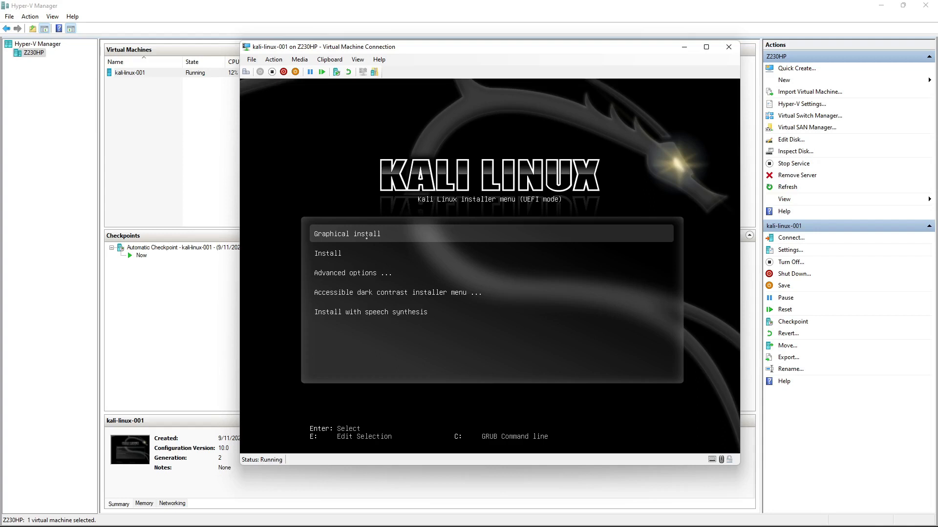
# Launch the Graphical install and accept English, United States and the American English keymap
pyautogui.press('Return')
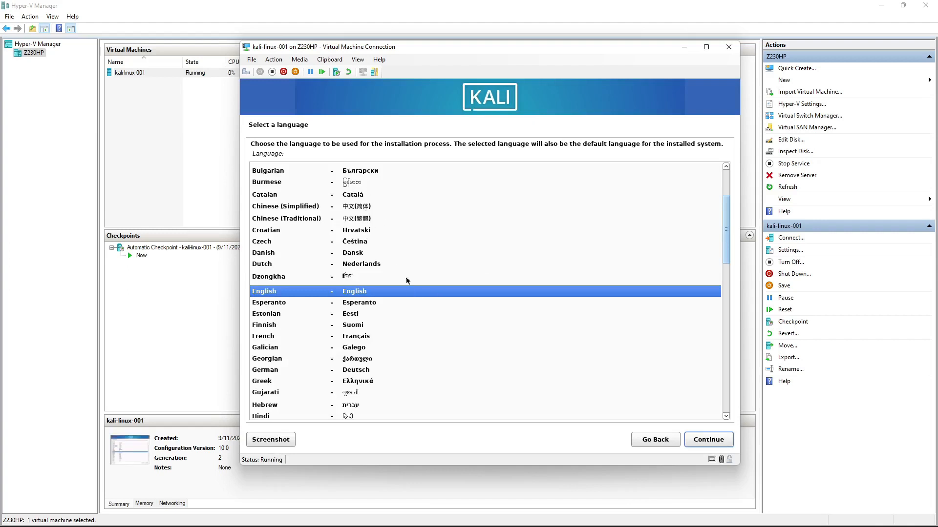
pyautogui.click(697, 439)
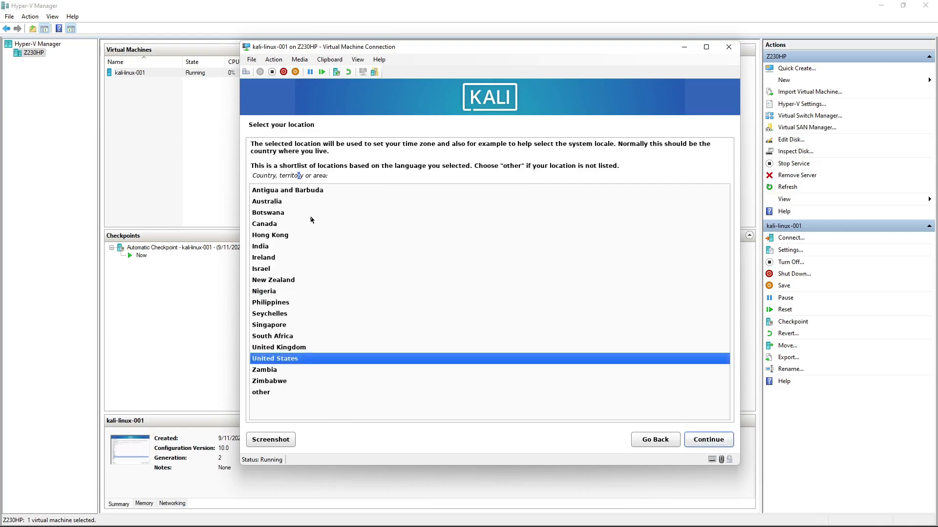
pyautogui.click(706, 441)
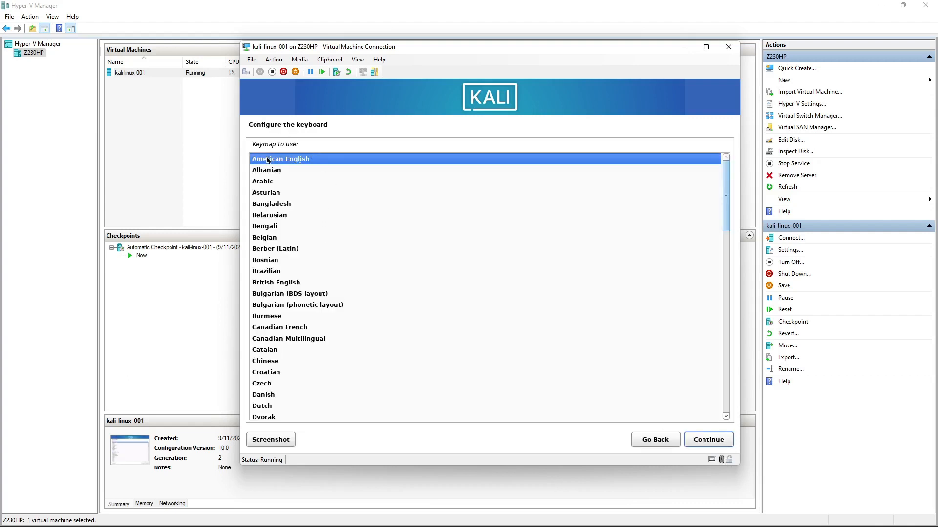
pyautogui.click(709, 440)
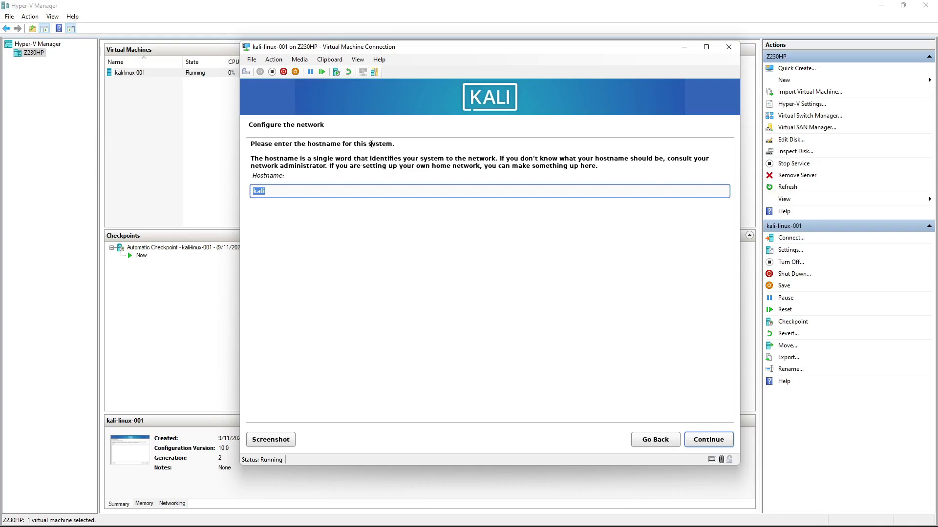
# Set the hostname to kalilinux-01 and leave the domain name blank
pyautogui.write('kali')
pyautogui.write('linux')
pyautogui.write('insta')
pyautogui.press('BackSpace')
pyautogui.press('BackSpace')
pyautogui.press('BackSpace')
pyautogui.press('BackSpace')
pyautogui.press('BackSpace')
pyautogui.write('01')
pyautogui.click(694, 438)
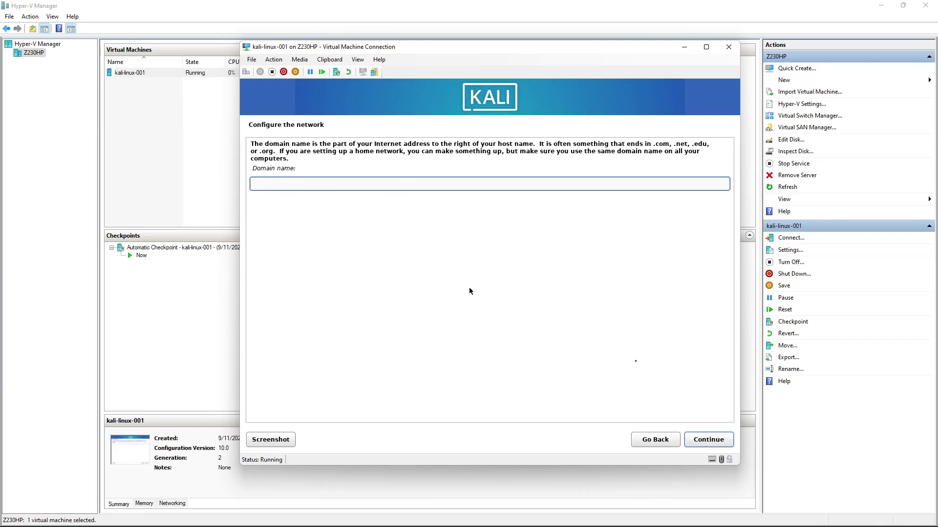
pyautogui.click(718, 440)
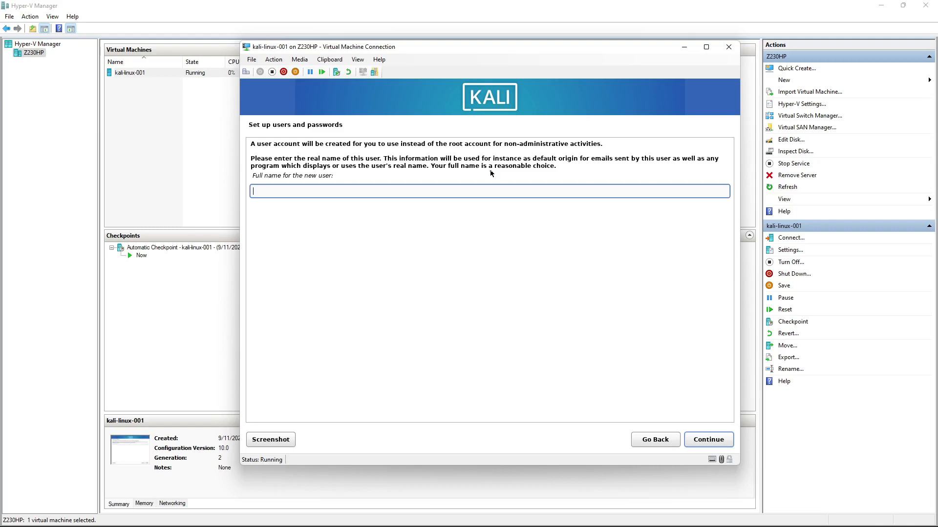
# Enter 'user' as the new account's full name and accept 'user' as its username
pyautogui.write('user')
pyautogui.click(705, 442)
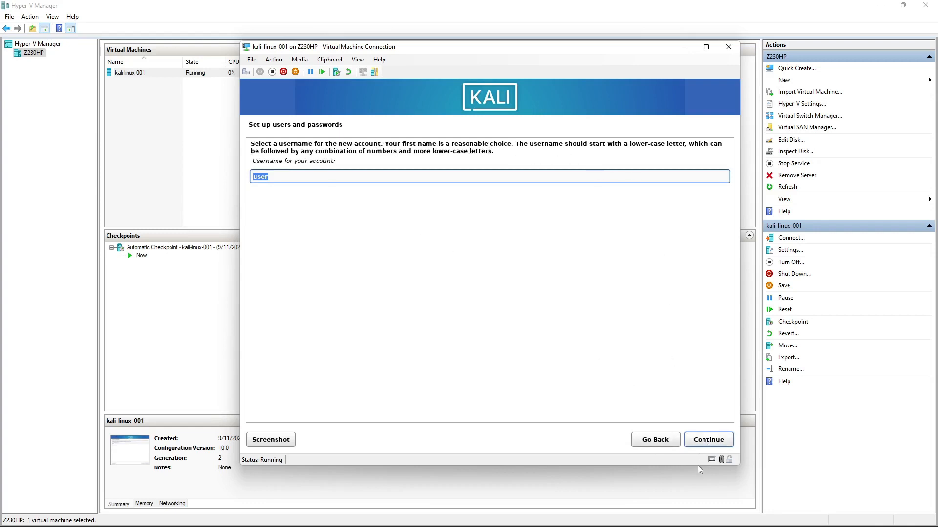
pyautogui.click(701, 442)
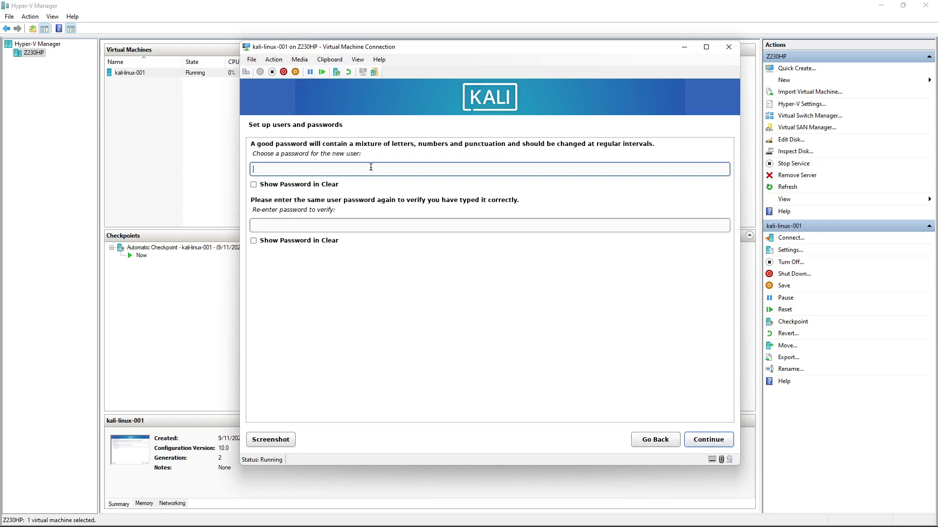
# Type the account password and retype it in the verification field
pyautogui.write('●●●●●●●●●●●●')
pyautogui.press('Tab')
pyautogui.write('●●●●●●●●●')
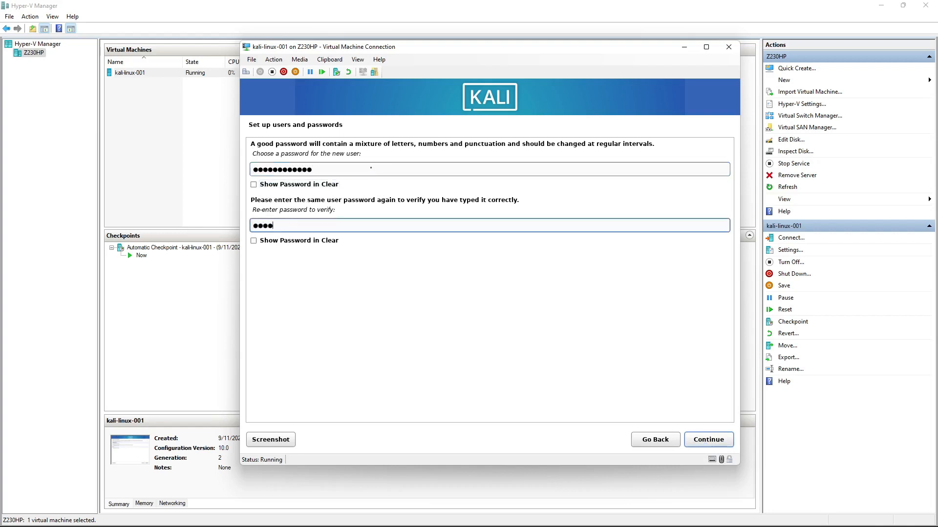
pyautogui.write('●●●')
# Confirm the password, then choose and confirm the Central time zone
pyautogui.click(713, 440)
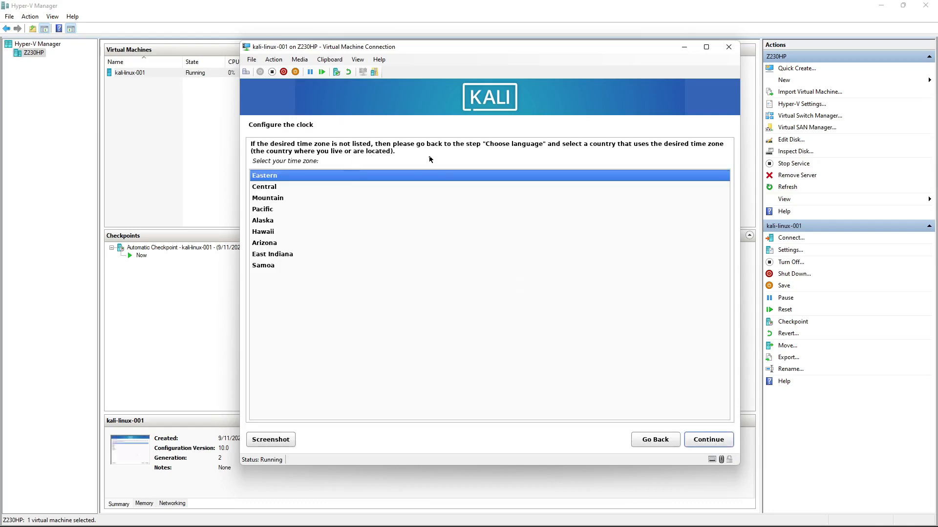
pyautogui.click(268, 188)
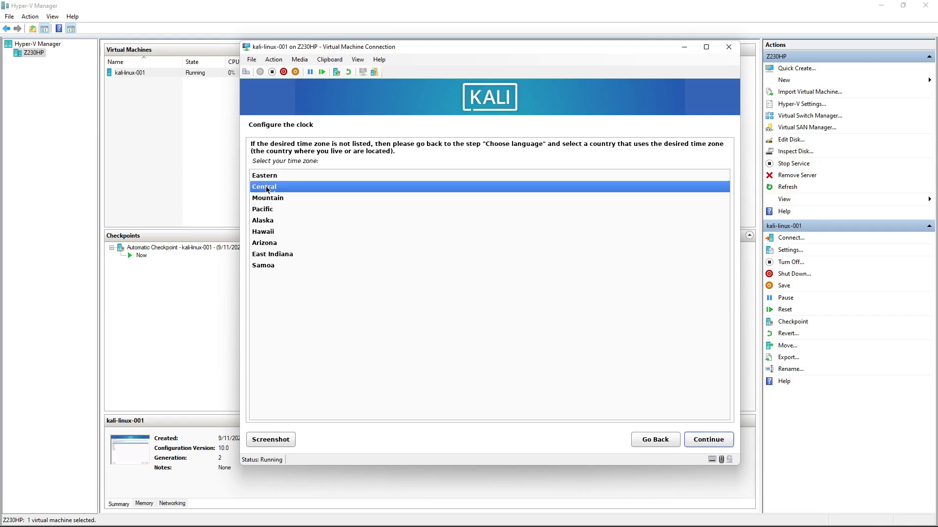
pyautogui.click(702, 441)
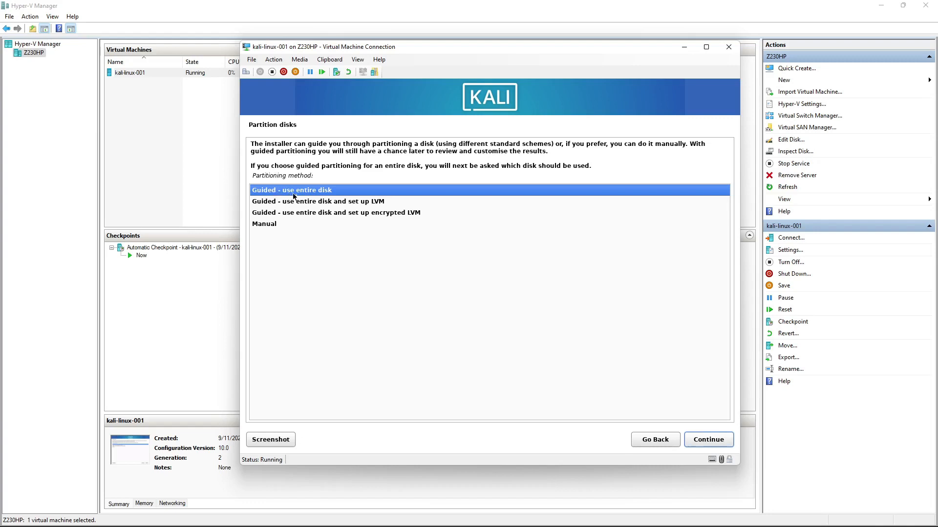
# Use guided partitioning of the entire 32.2 GB SCSI1 disk with all files in one partition
pyautogui.click(725, 441)
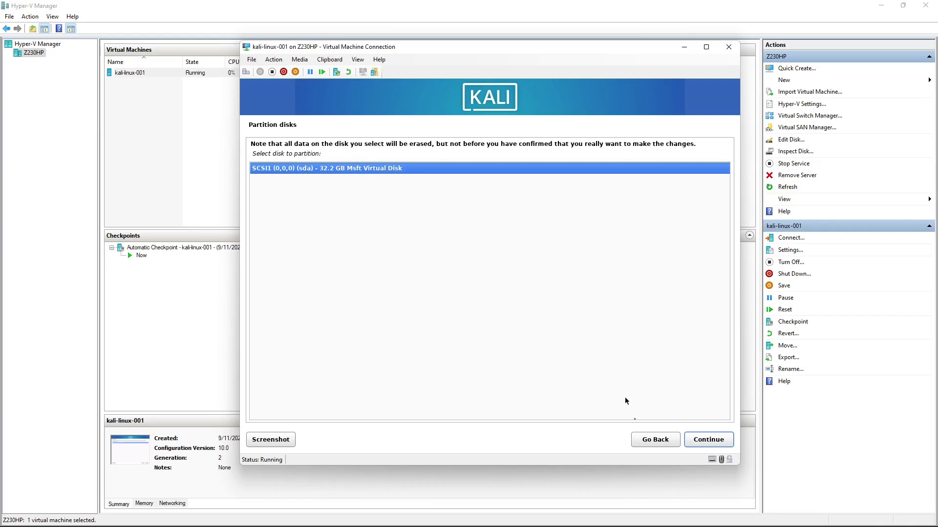
pyautogui.click(712, 444)
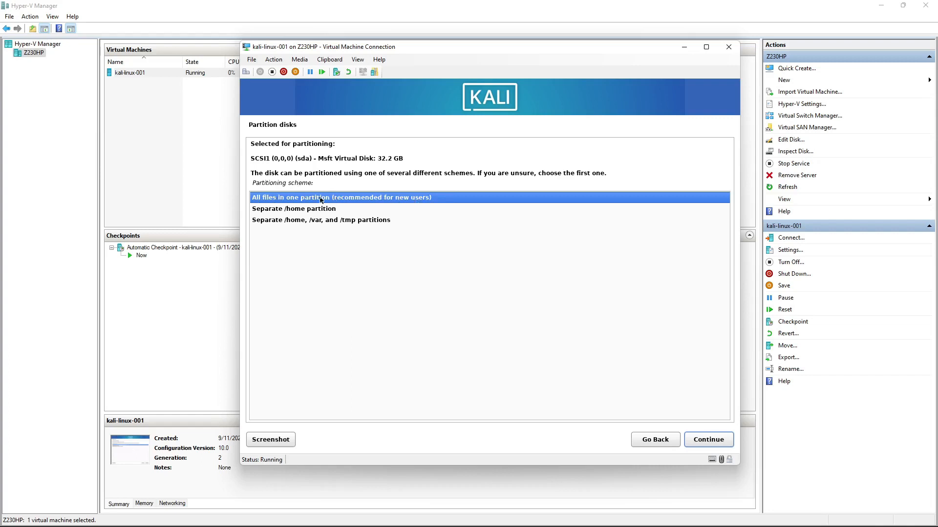
pyautogui.click(702, 445)
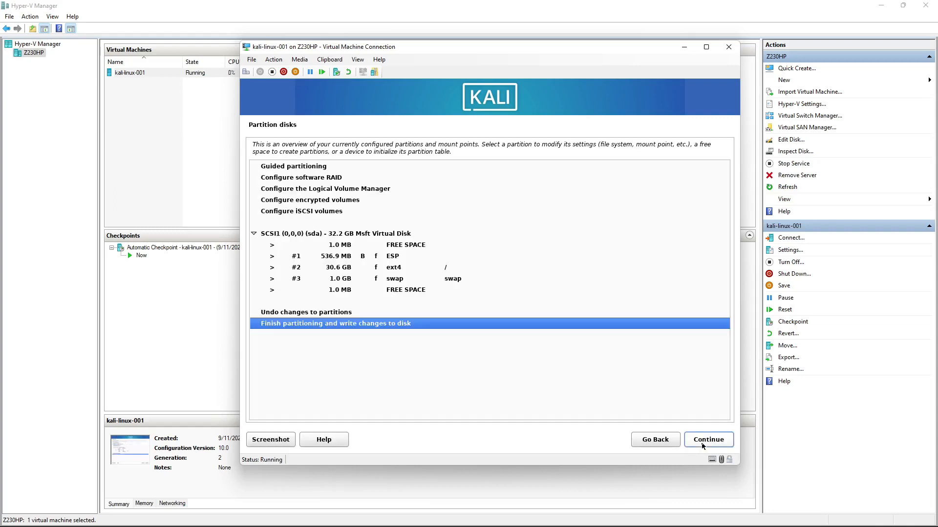
# Review the SCSI1 disk, ext4 root and ESP partitions, then choose to finish partitioning and write changes
pyautogui.click(383, 237)
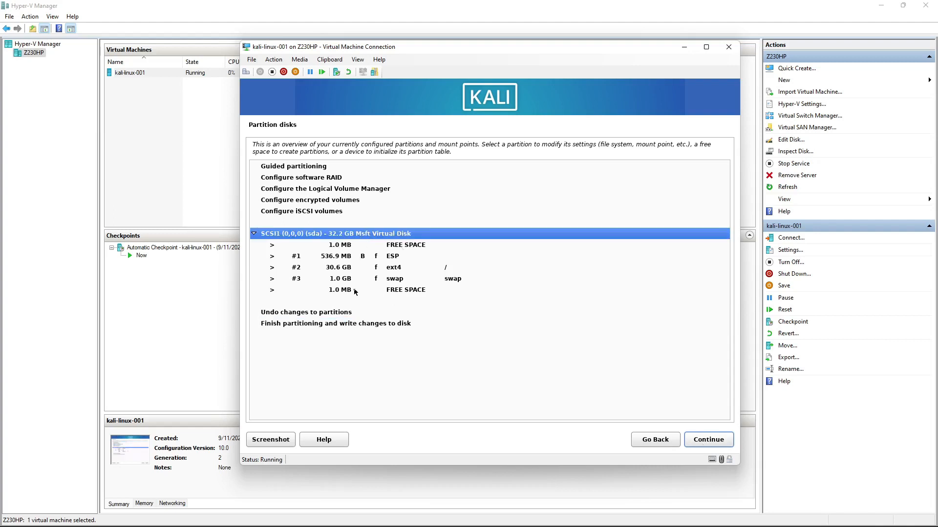
pyautogui.click(350, 268)
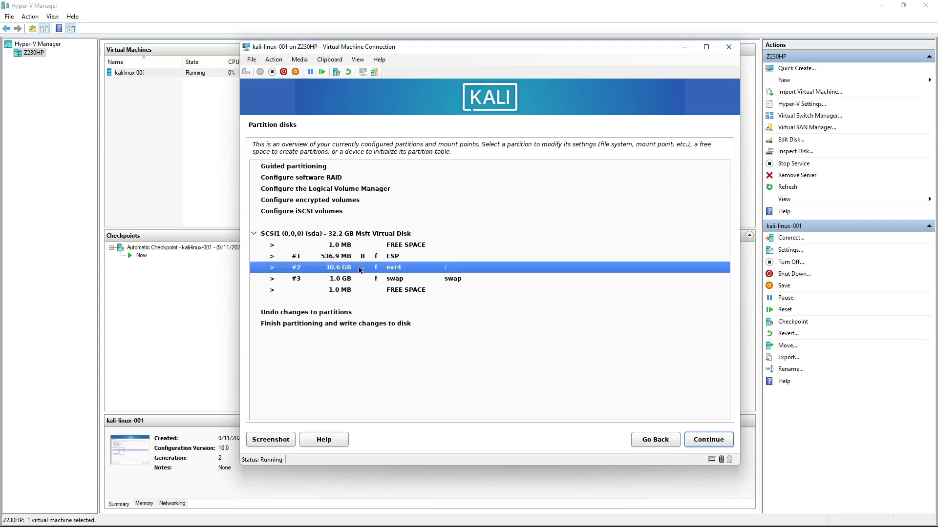
pyautogui.click(386, 258)
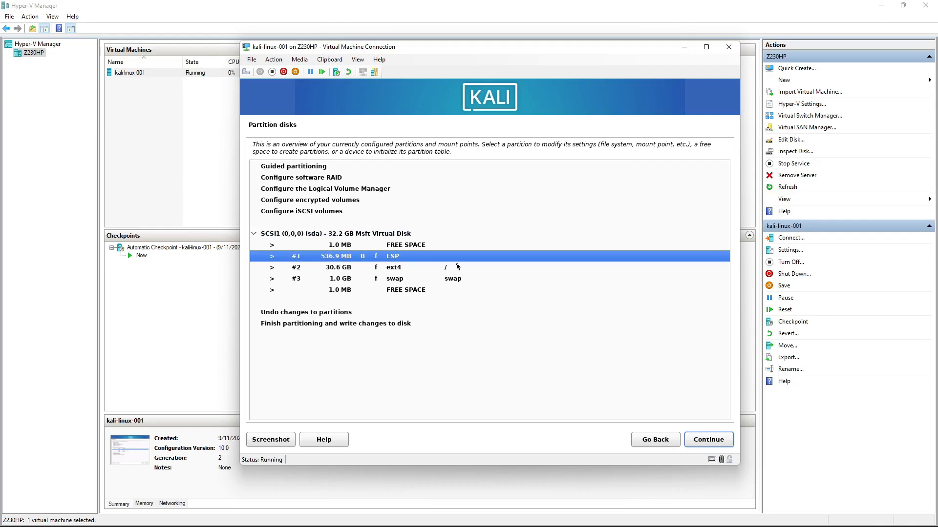
pyautogui.click(367, 323)
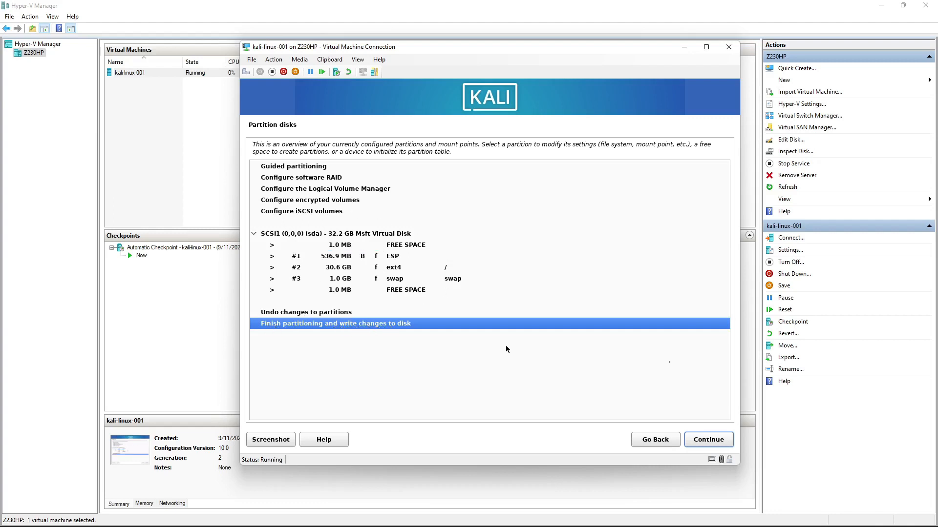
pyautogui.click(705, 439)
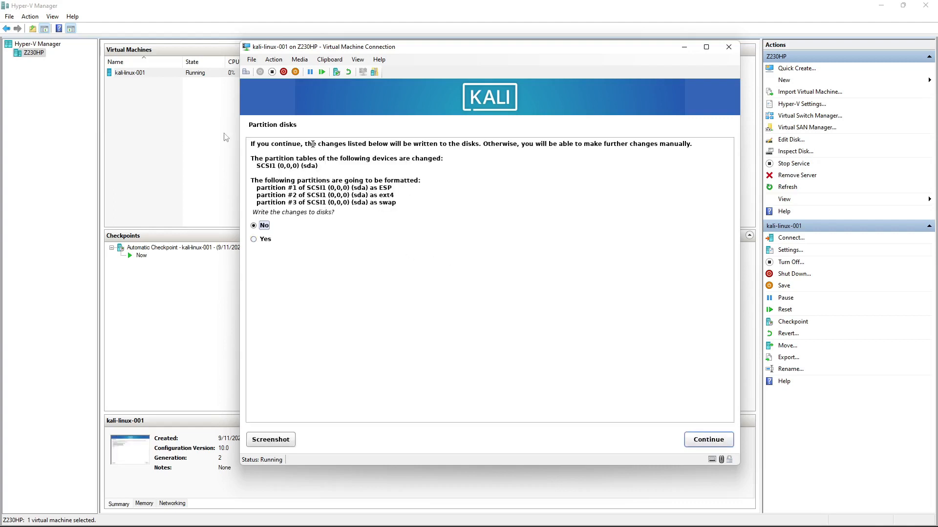
# Answer Yes to writing the changes to disk and start the base system install
pyautogui.click(254, 240)
pyautogui.click(716, 444)
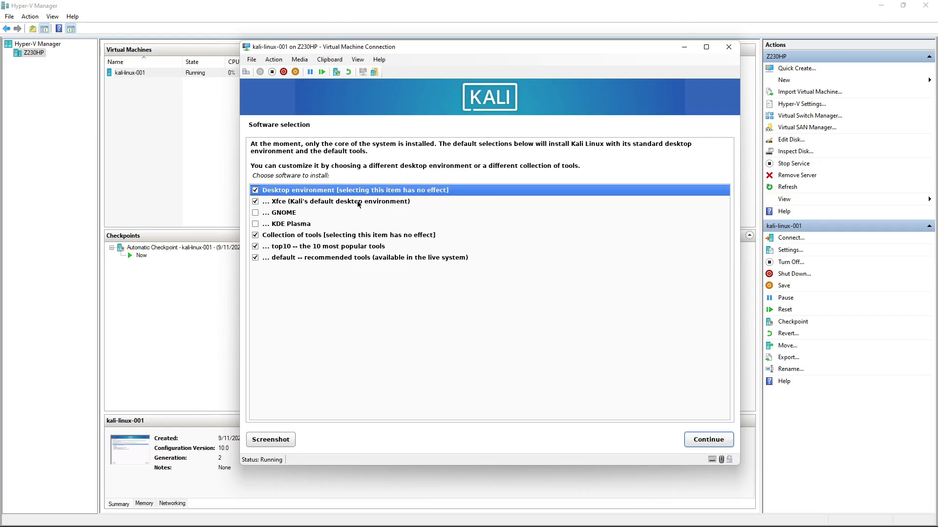
# Accept the default Xfce desktop and tool selection to begin installing the software
pyautogui.click(709, 439)
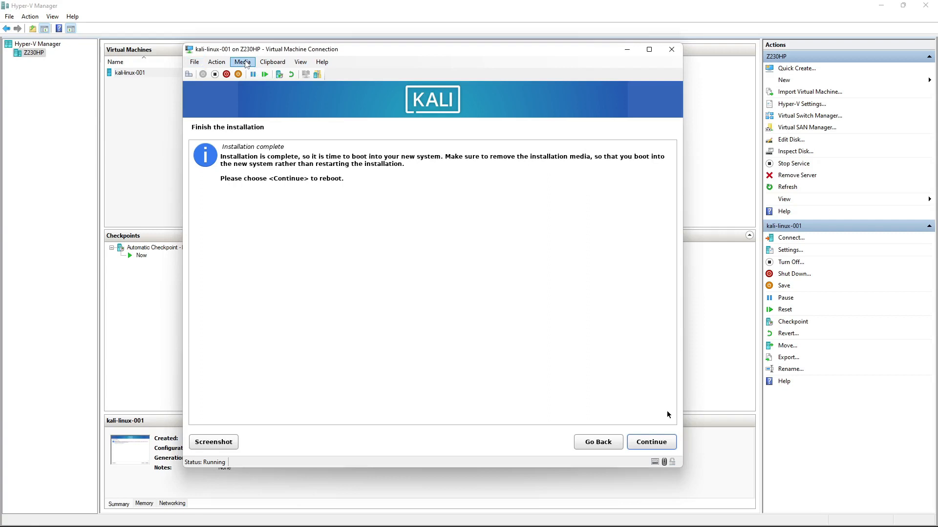
# Check the VM's DVD drive media, then finish the installation so the VM reboots
pyautogui.click(244, 63)
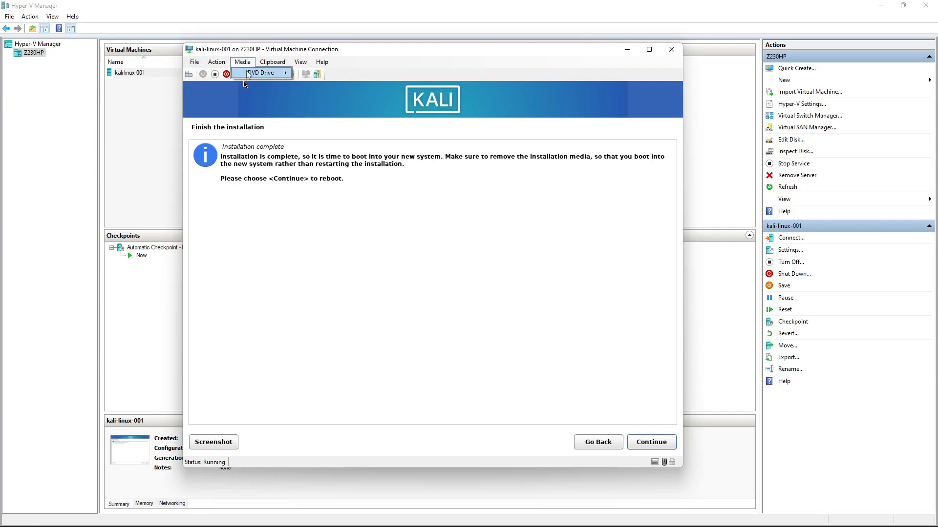
pyautogui.moveTo(247, 71)
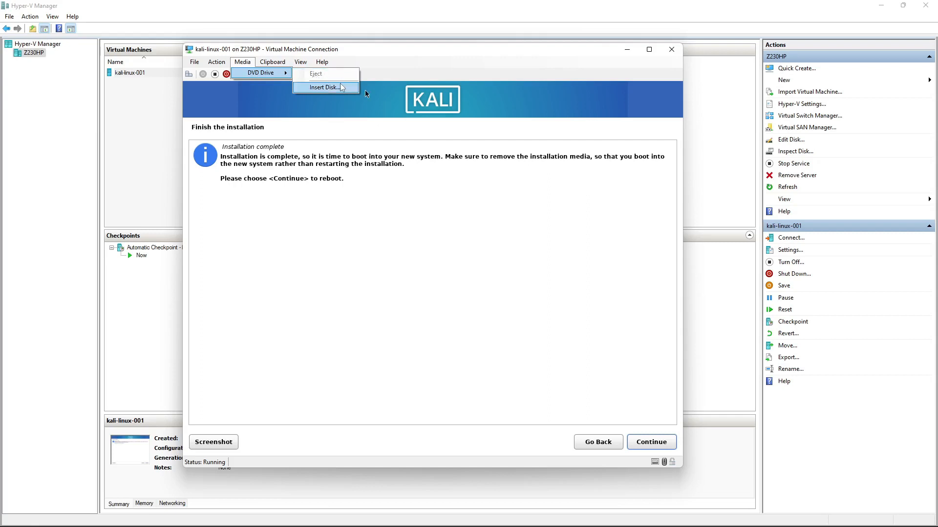
pyautogui.click(650, 442)
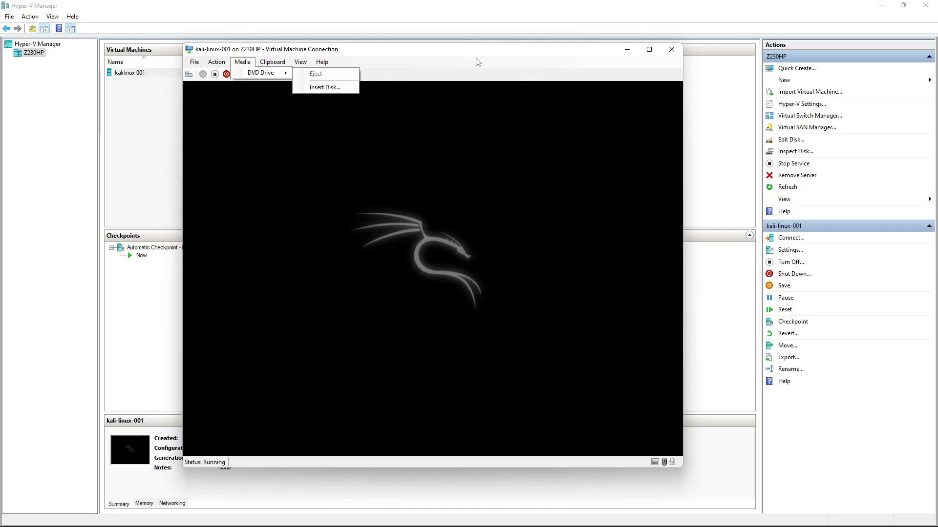
# Close the drive menu and log in as 'user' with the account password
pyautogui.click(478, 62)
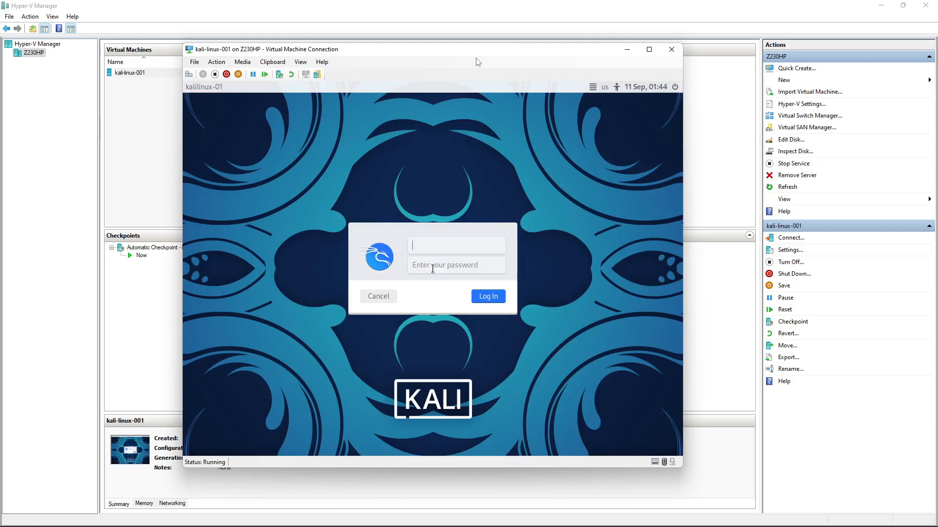
pyautogui.write('user')
pyautogui.press('Tab')
pyautogui.write('************')
pyautogui.press('Return')
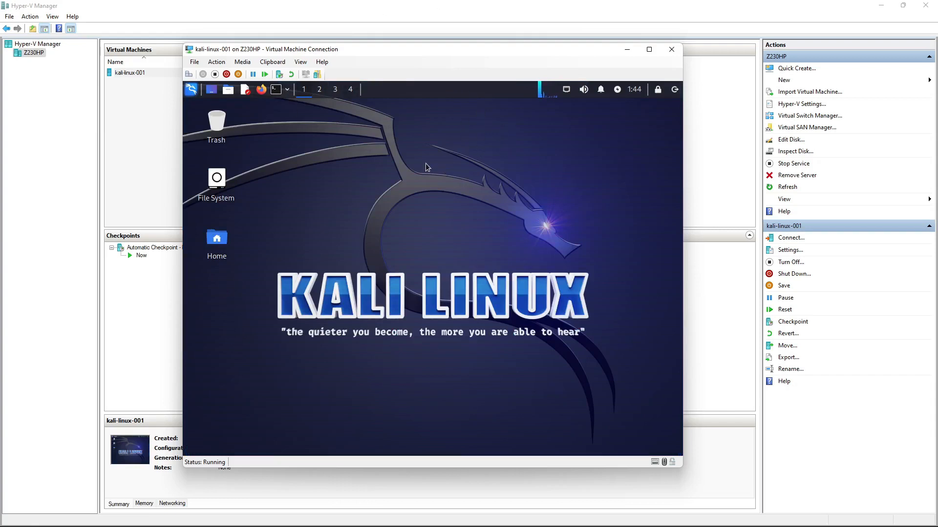
pyautogui.click(191, 93)
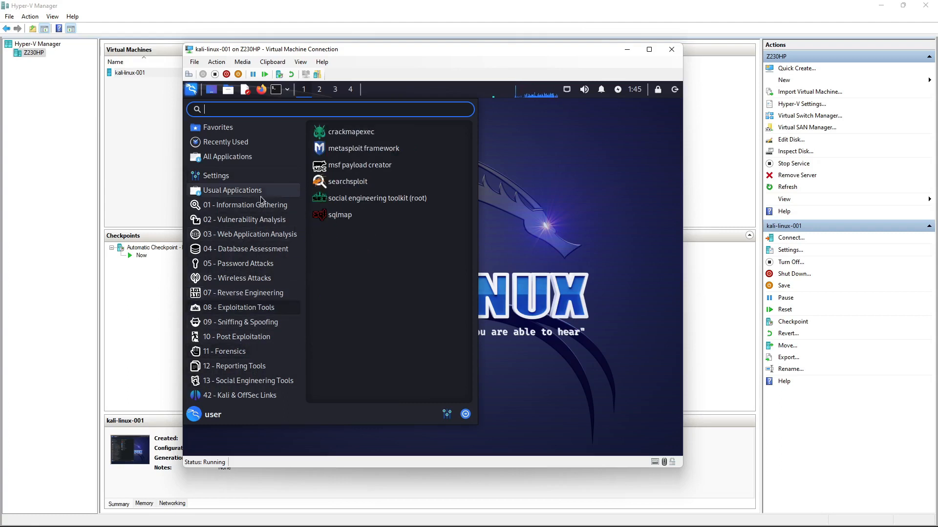
pyautogui.click(593, 216)
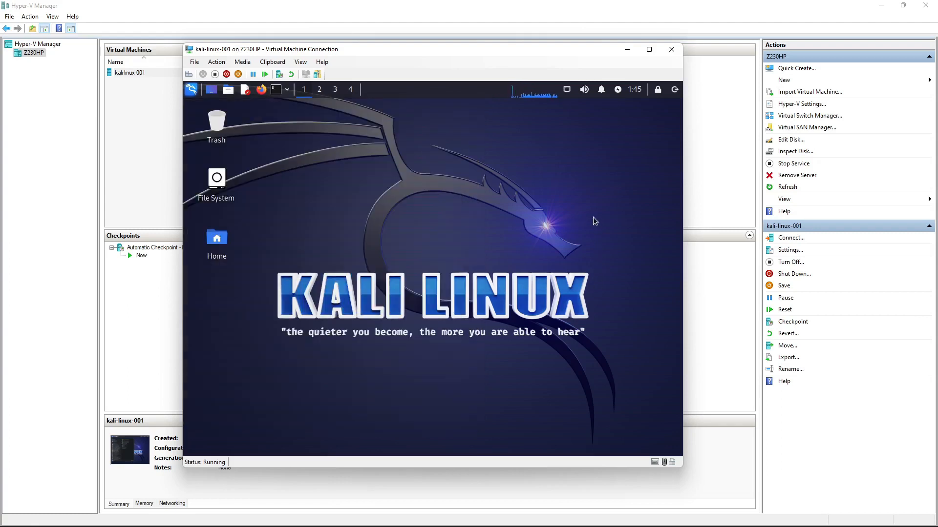